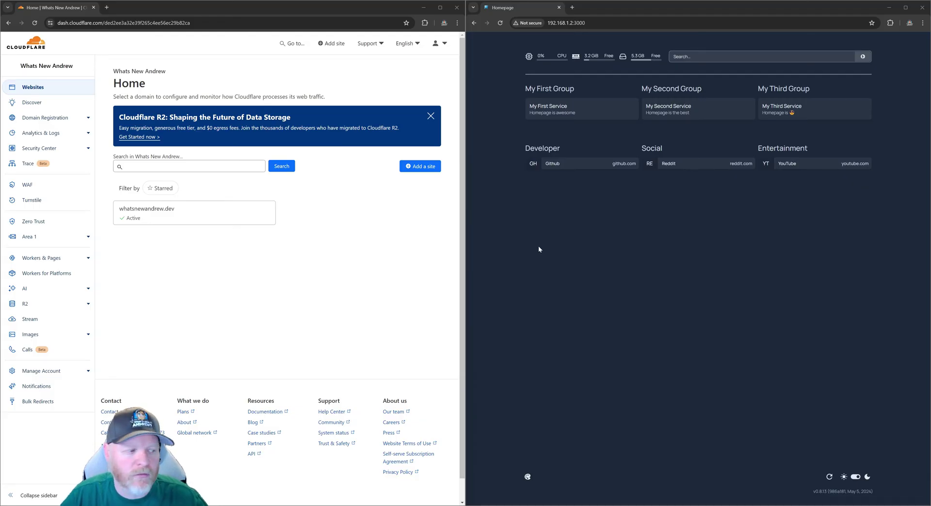
# Open the healthy demo tunnel's details panel from Zero Trust's Networks > Tunnels list
pyautogui.click(208, 259)
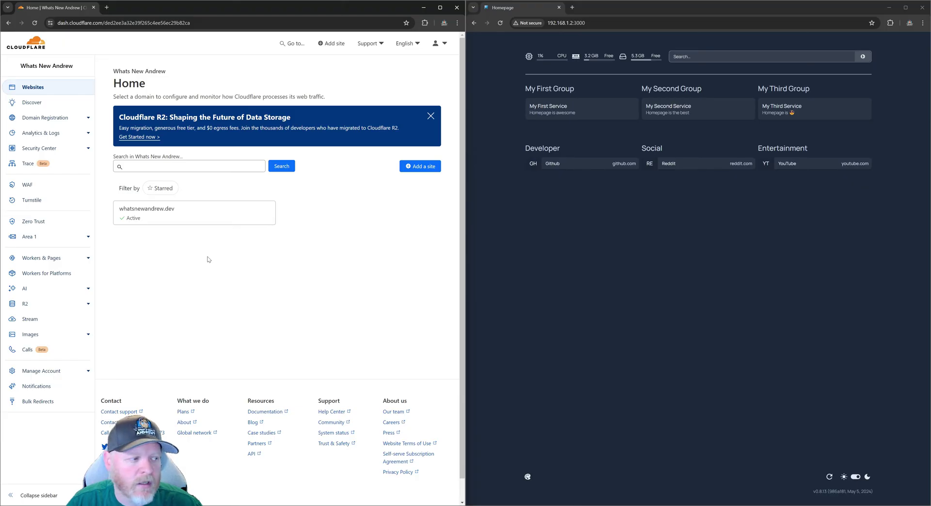
pyautogui.click(51, 222)
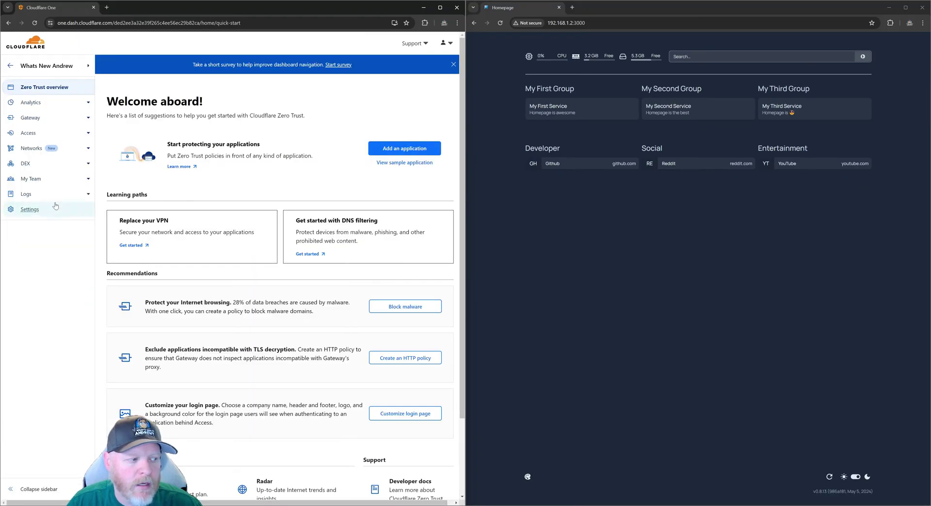
pyautogui.click(35, 149)
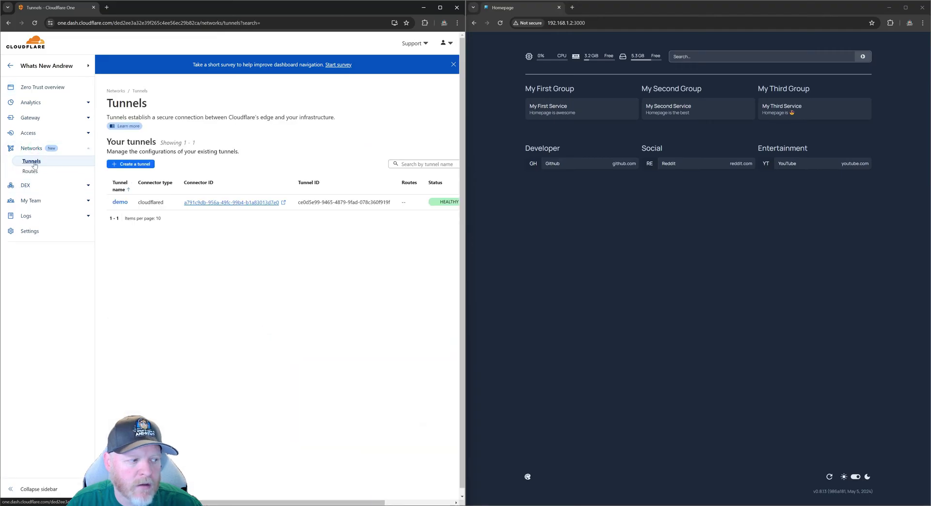
pyautogui.click(120, 203)
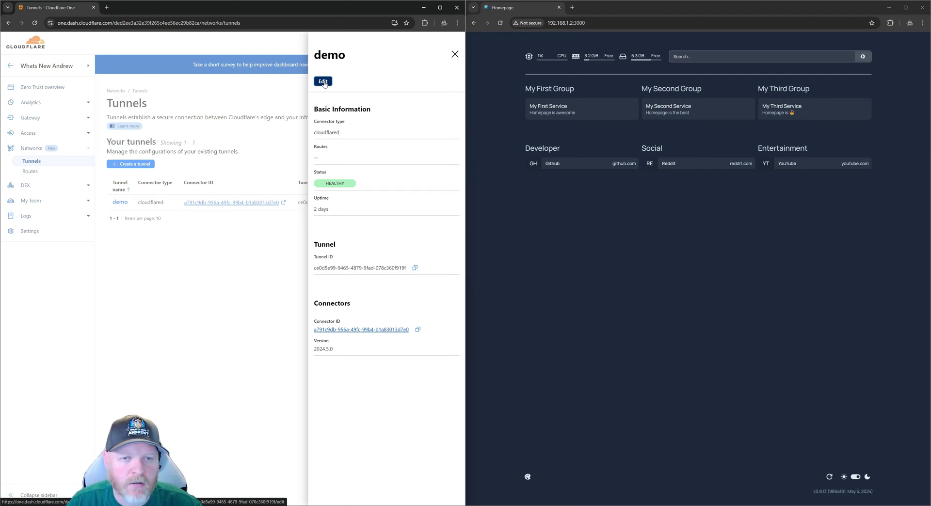
# Start a new public hostname on the demo tunnel with subdomain dashboard and domain whatsnewandrew.dev
pyautogui.click(323, 82)
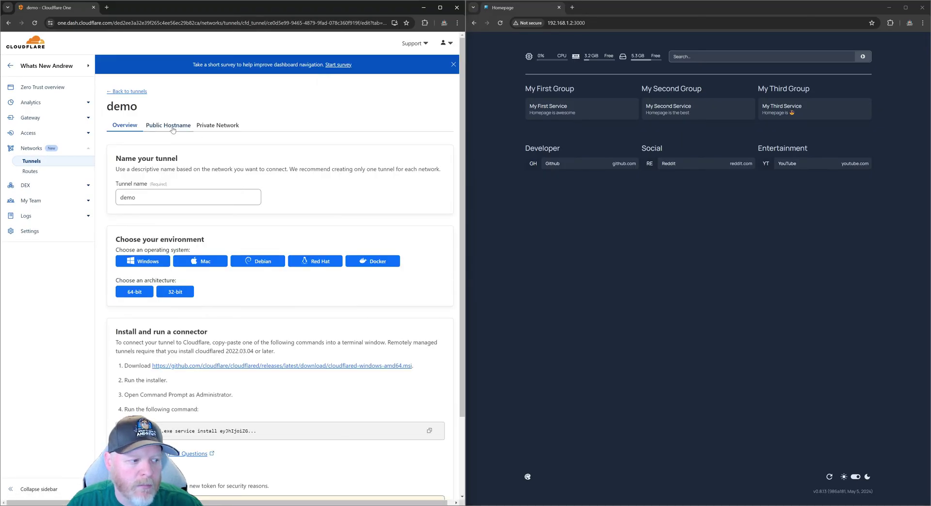
pyautogui.click(172, 127)
pyautogui.click(170, 167)
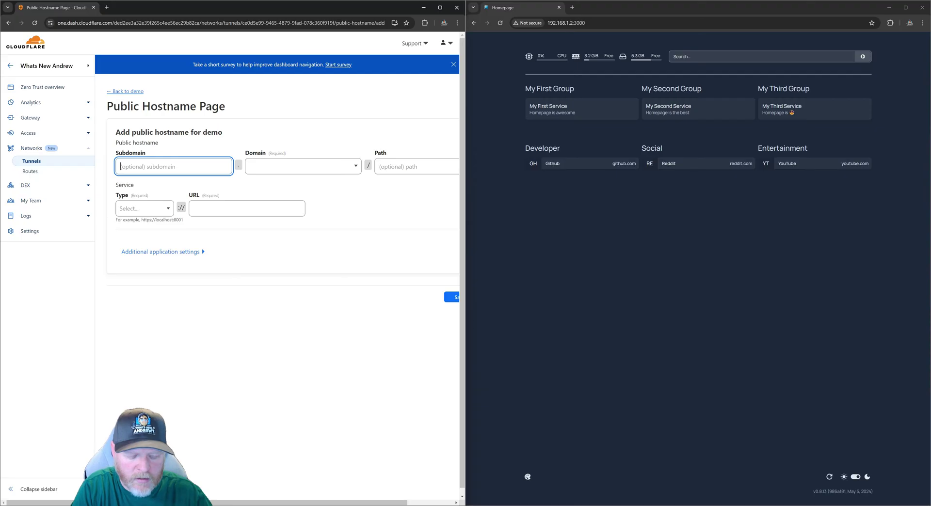
pyautogui.write('dashboard')
pyautogui.click(276, 166)
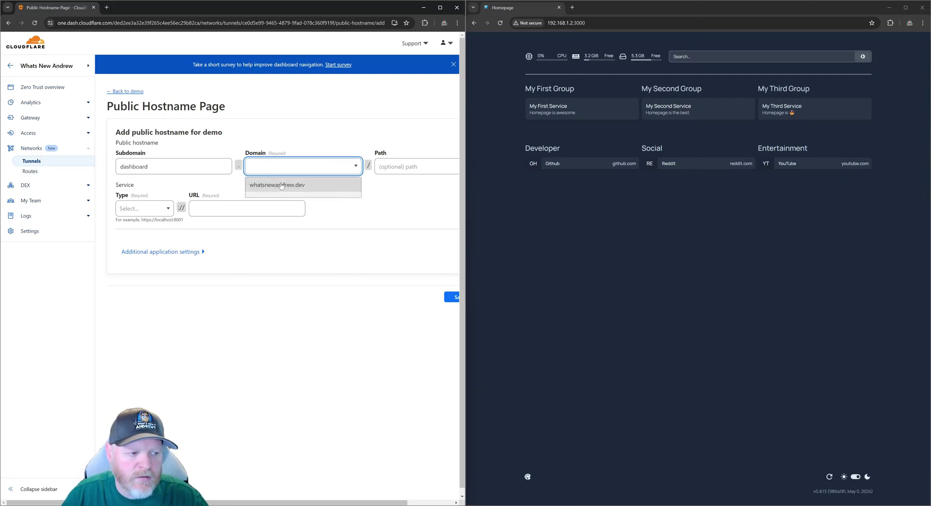
pyautogui.click(281, 185)
# Point the hostname at HTTP service 192.168.1.2:3000 and save it
pyautogui.click(247, 208)
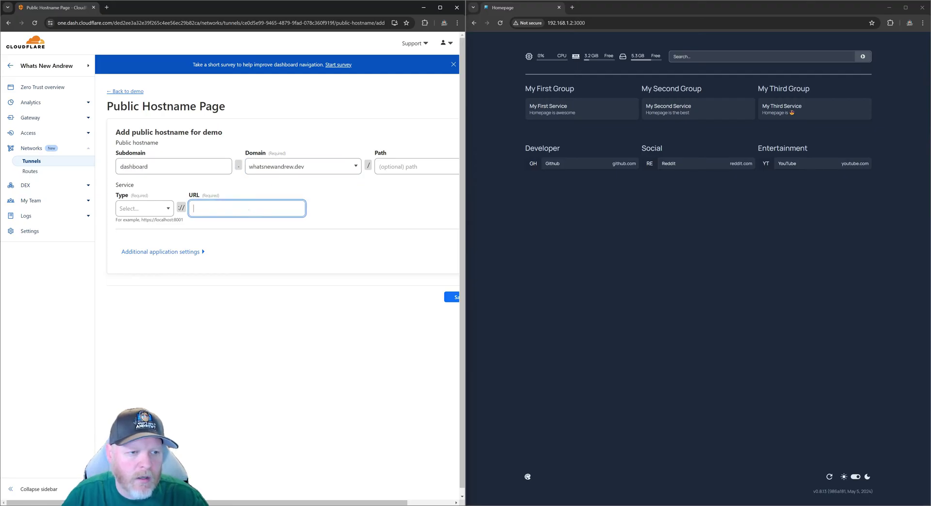
pyautogui.click(560, 24)
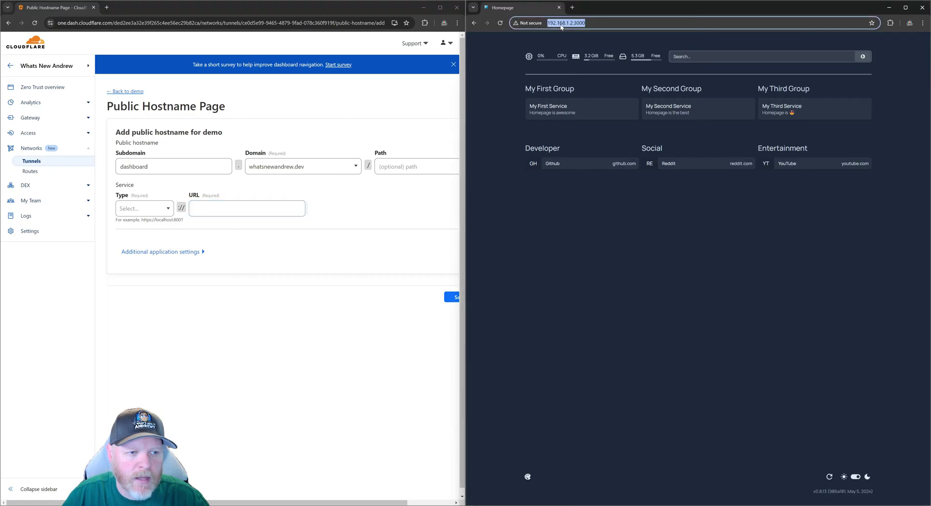
pyautogui.moveTo(561, 27); pyautogui.dragTo(213, 209)
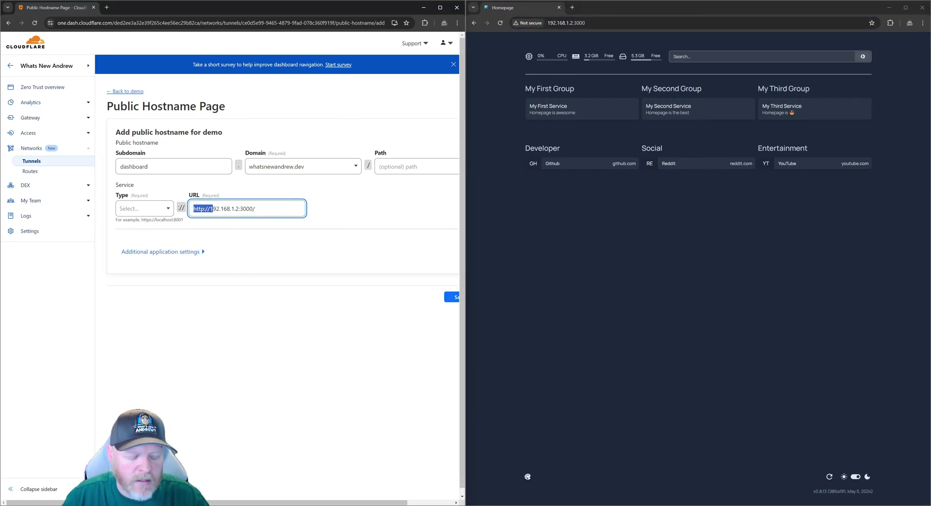
pyautogui.write('1')
pyautogui.press('BackSpace')
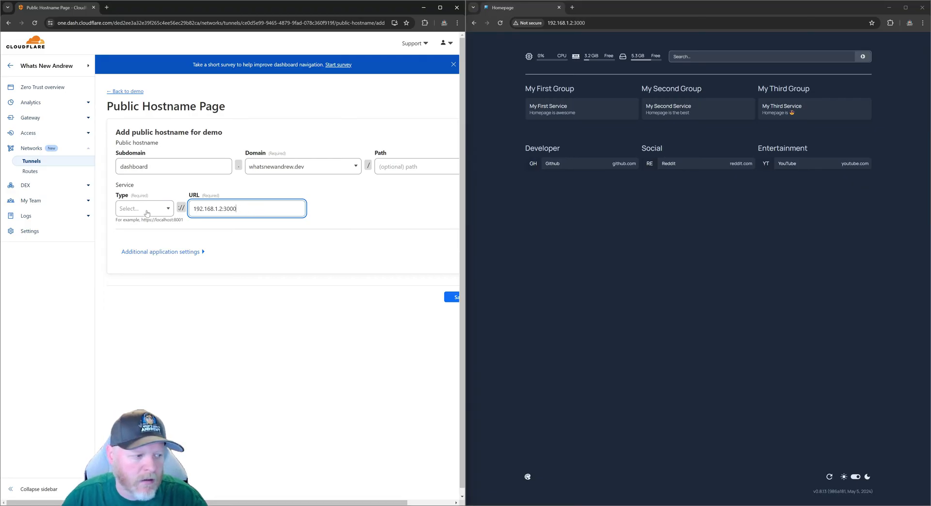
pyautogui.click(145, 209)
pyautogui.click(141, 227)
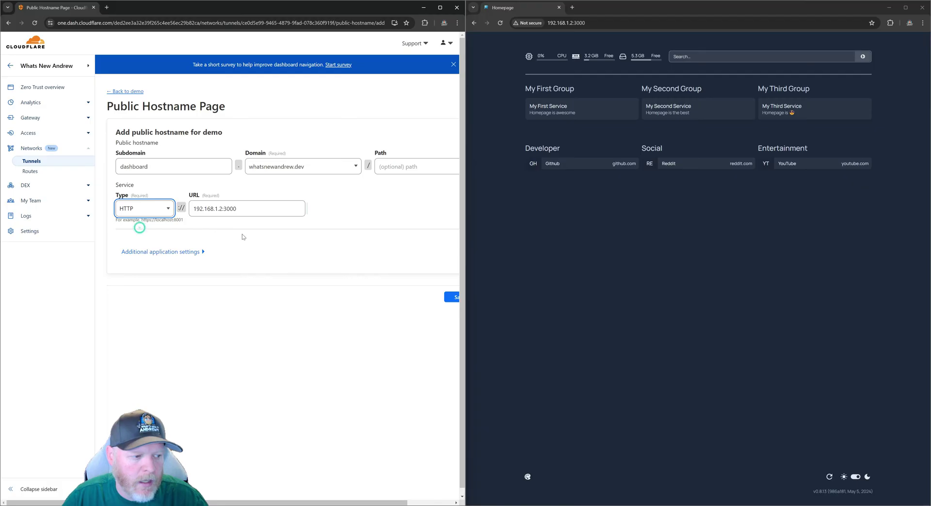
pyautogui.click(449, 295)
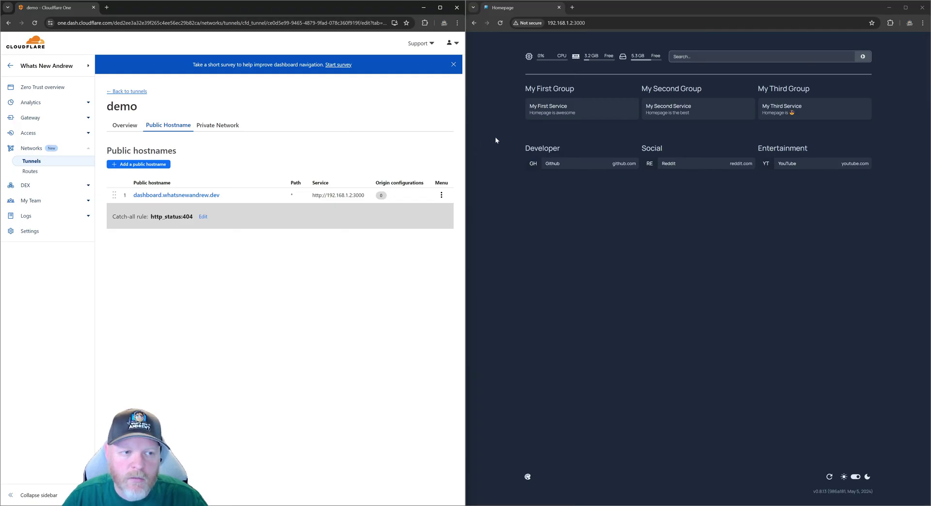
pyautogui.click(573, 7)
pyautogui.write('https://dashboard.whatsnewandrew.dev/')
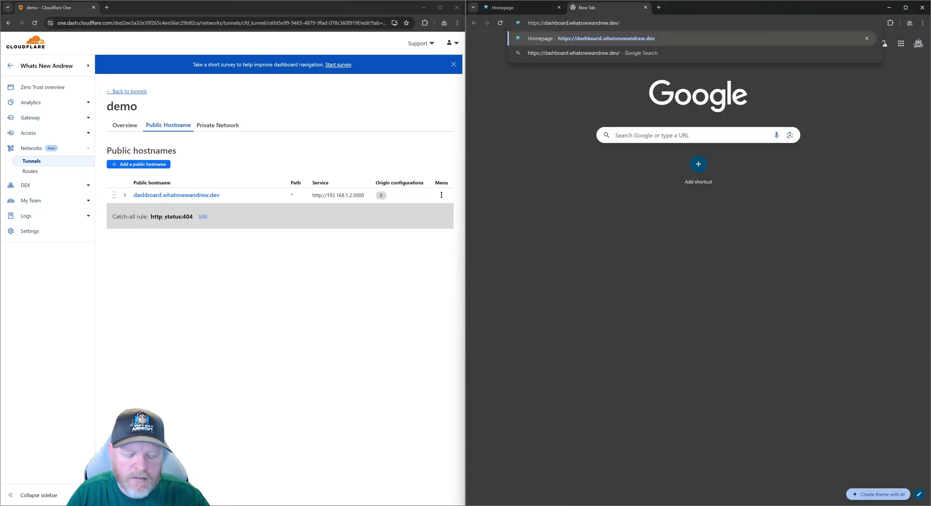
pyautogui.press('Return')
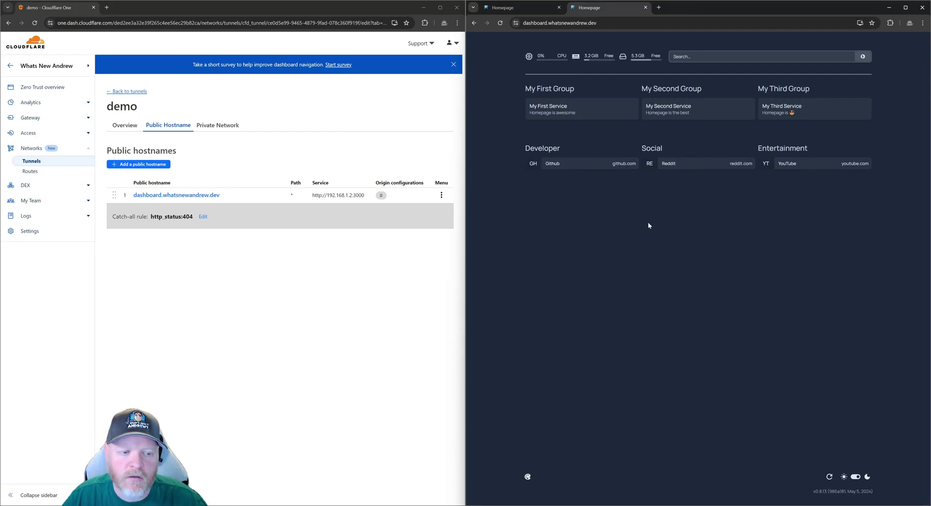
# Add One-time PIN as a login method under Zero Trust Settings > Authentication
pyautogui.hotkey('alt', 'Tab')
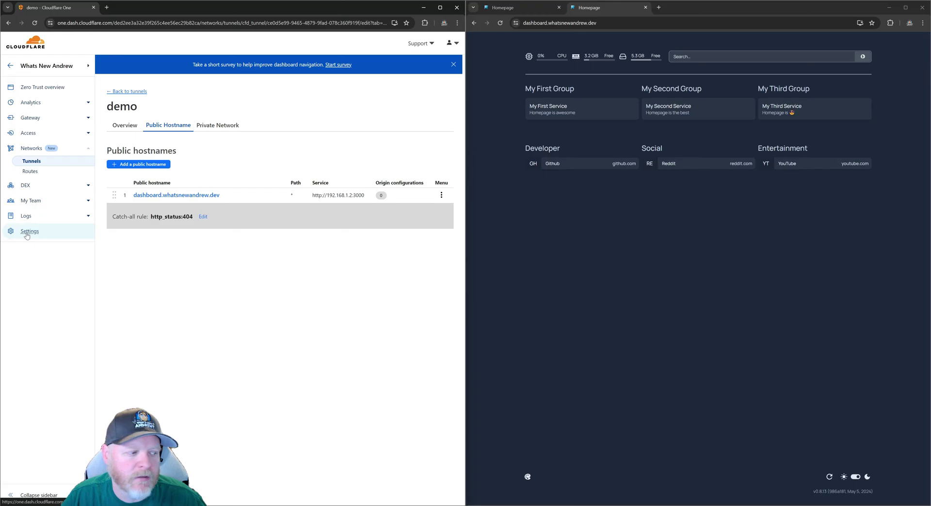
pyautogui.click(27, 234)
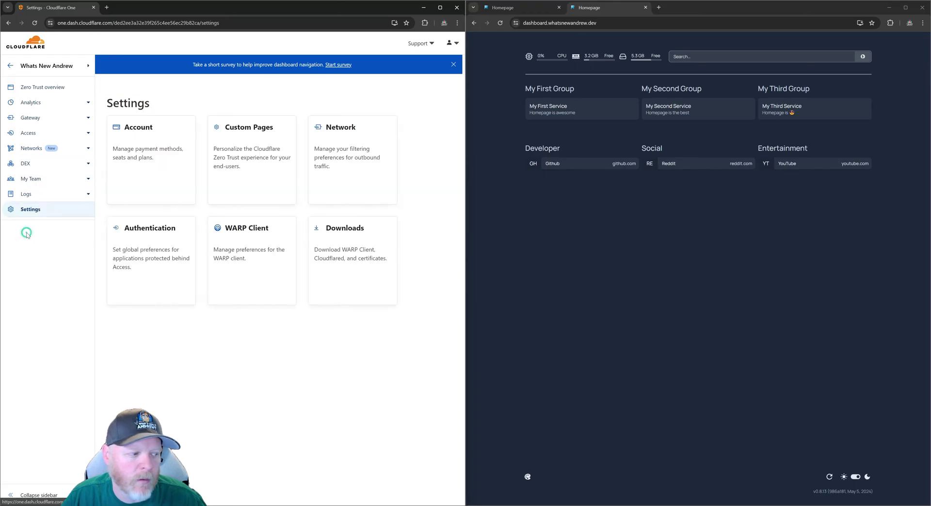
pyautogui.click(158, 248)
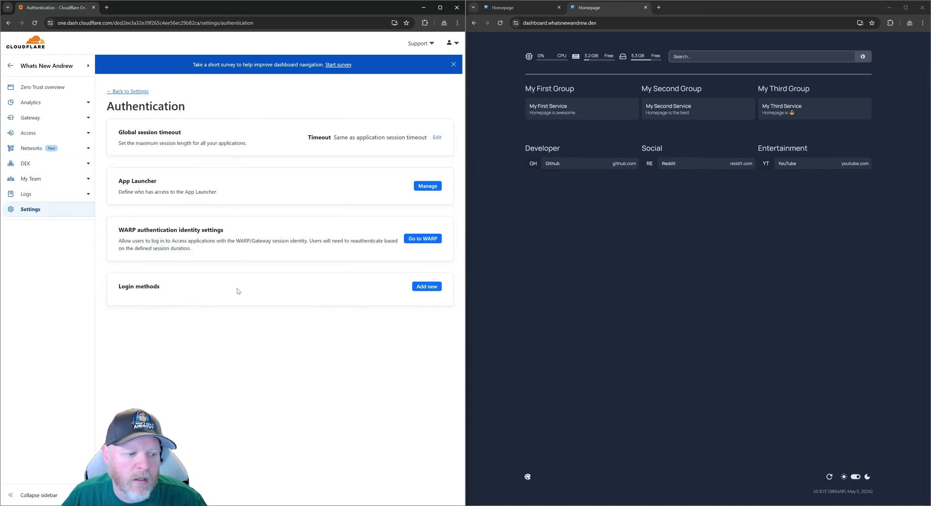
pyautogui.click(423, 287)
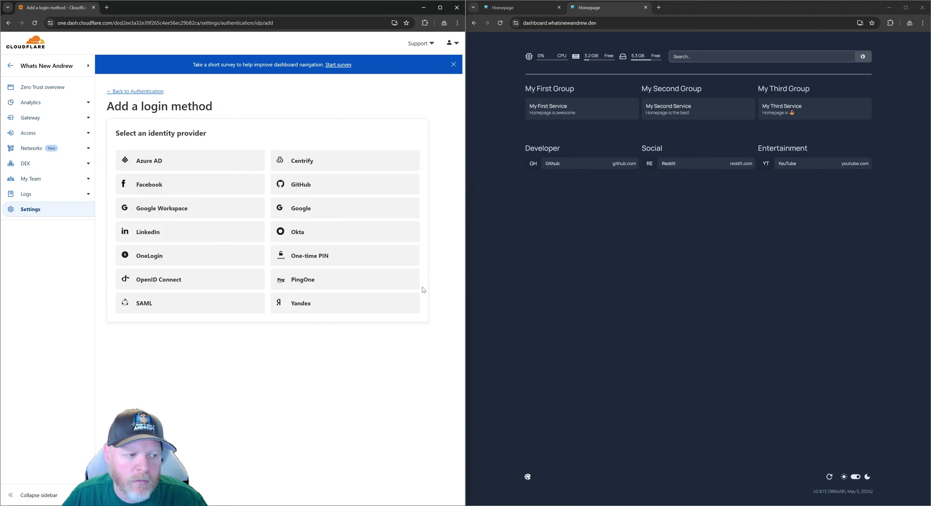
pyautogui.click(339, 256)
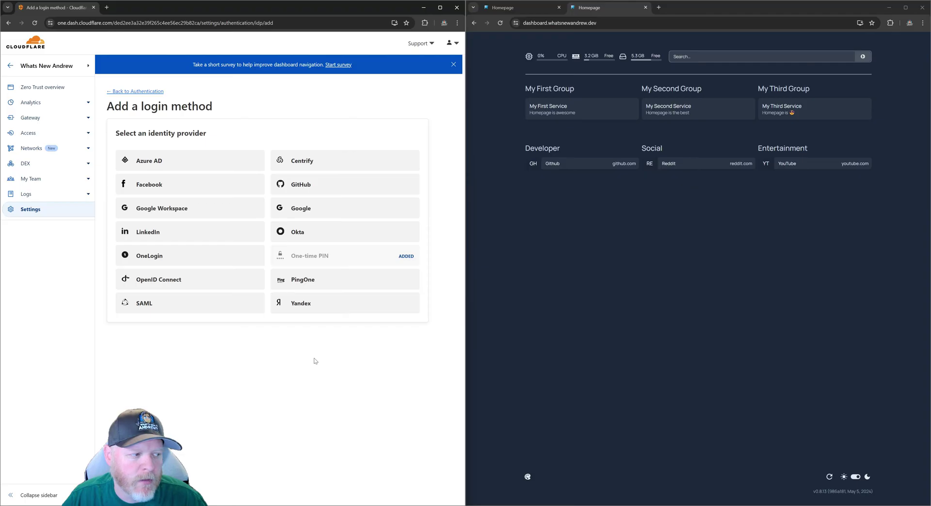
pyautogui.click(43, 136)
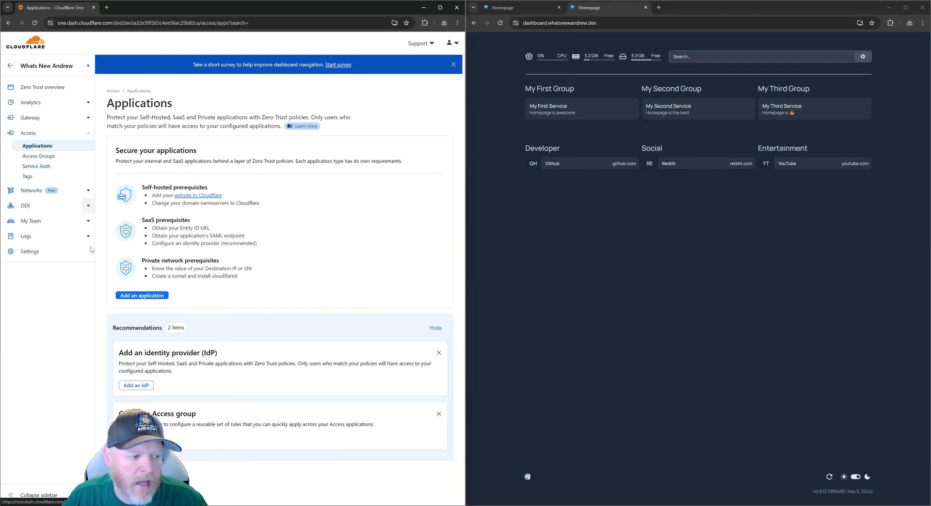
# Start a self-hosted Access application named dashboard with a 24-hour session duration
pyautogui.click(137, 296)
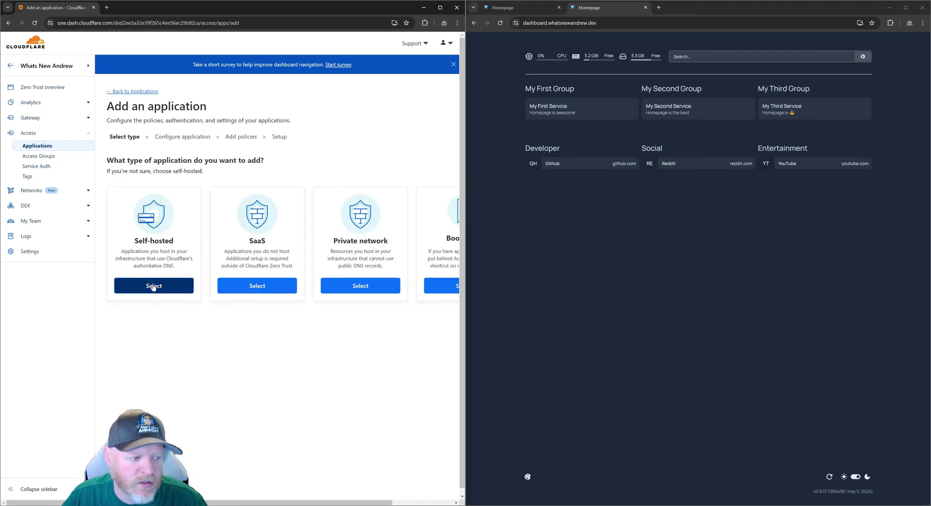
pyautogui.click(153, 287)
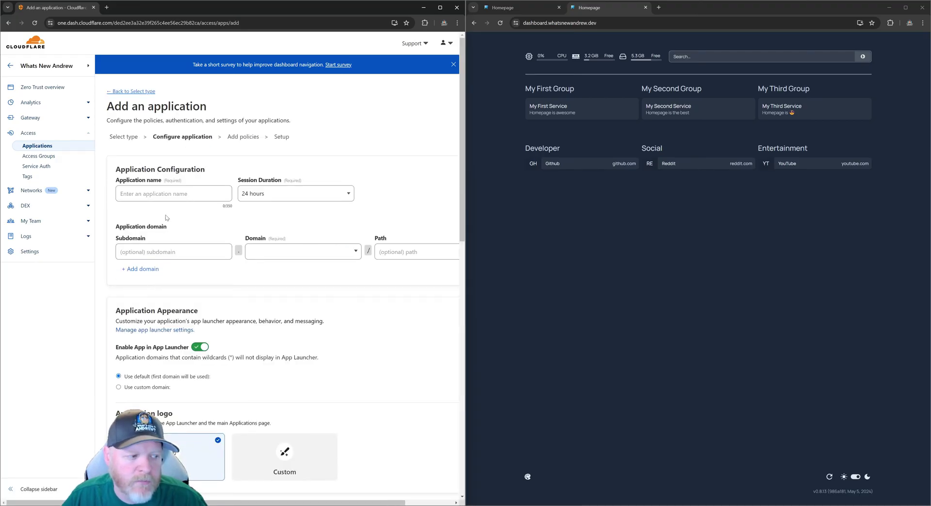
pyautogui.click(164, 193)
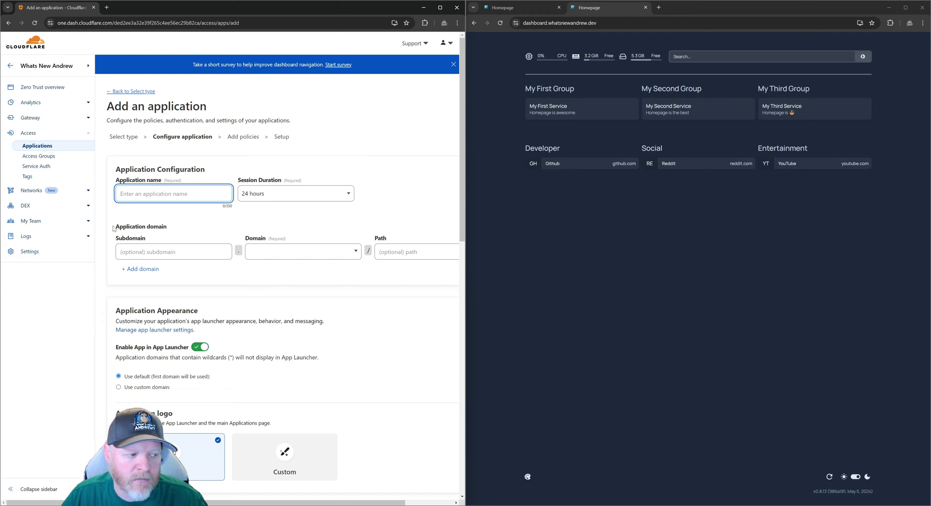
pyautogui.write('d')
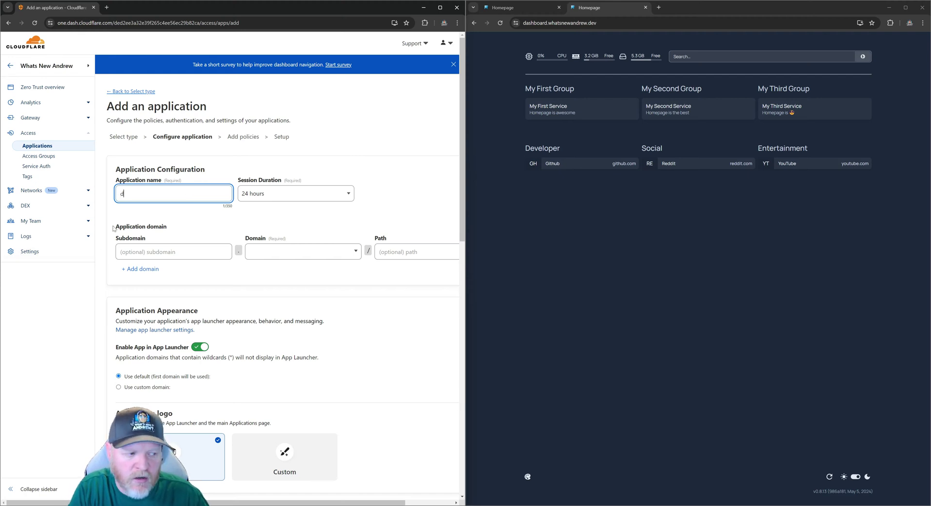
pyautogui.write('ashboard')
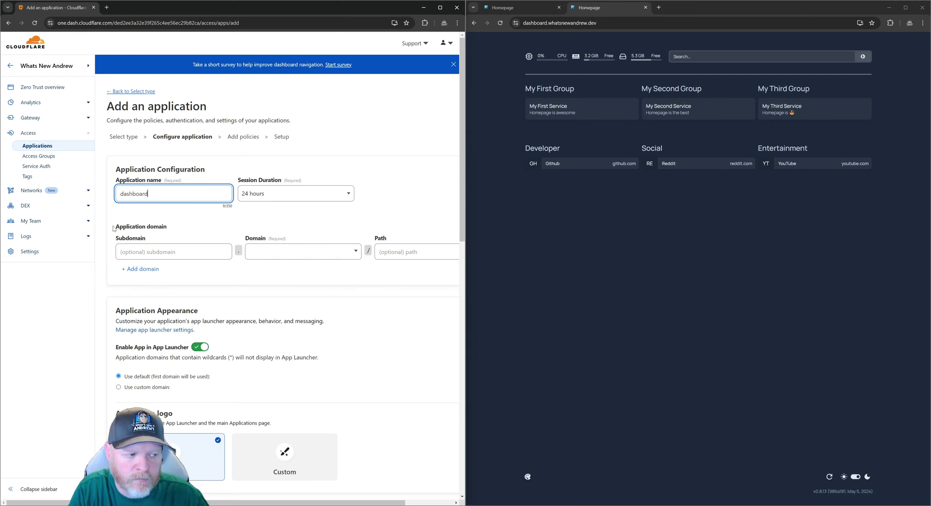
pyautogui.press('Tab')
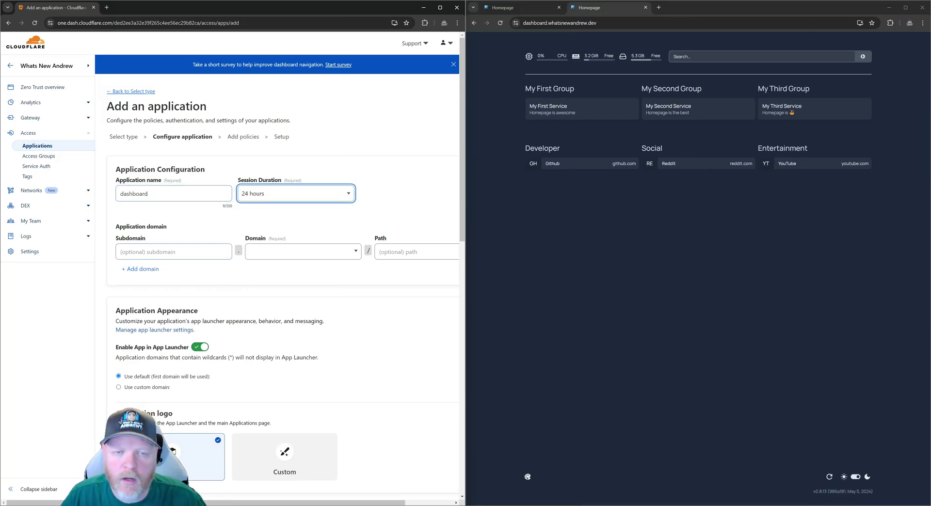
pyautogui.click(333, 193)
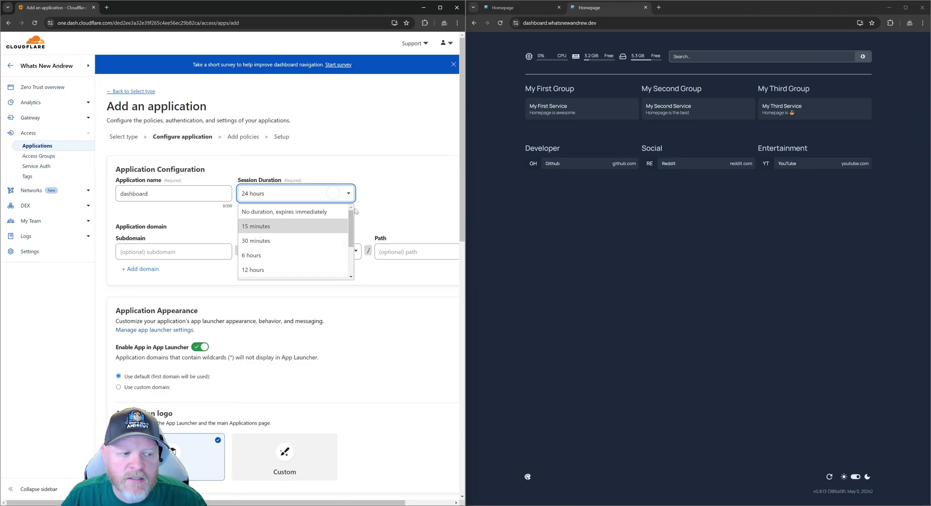
pyautogui.click(382, 202)
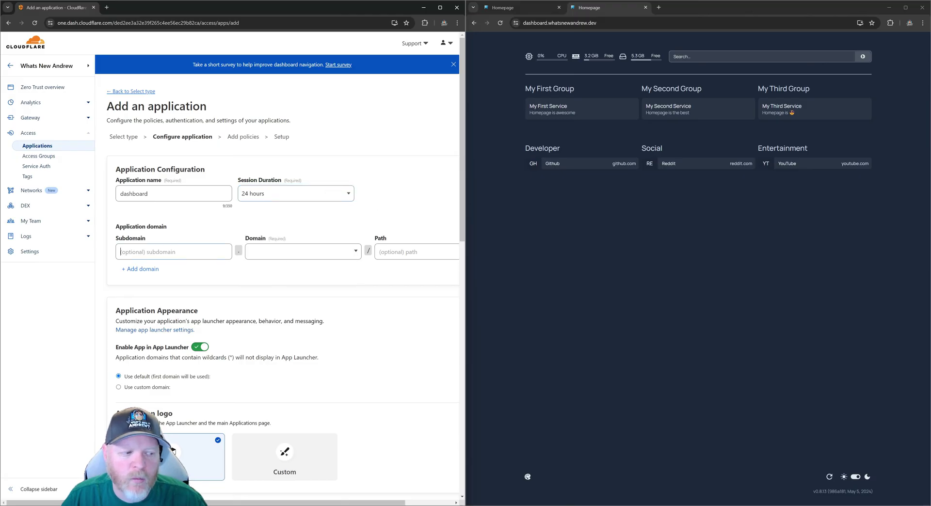
# Set the application's subdomain and whatsnewandrew.dev domain, then advance to the policies step
pyautogui.click(190, 249)
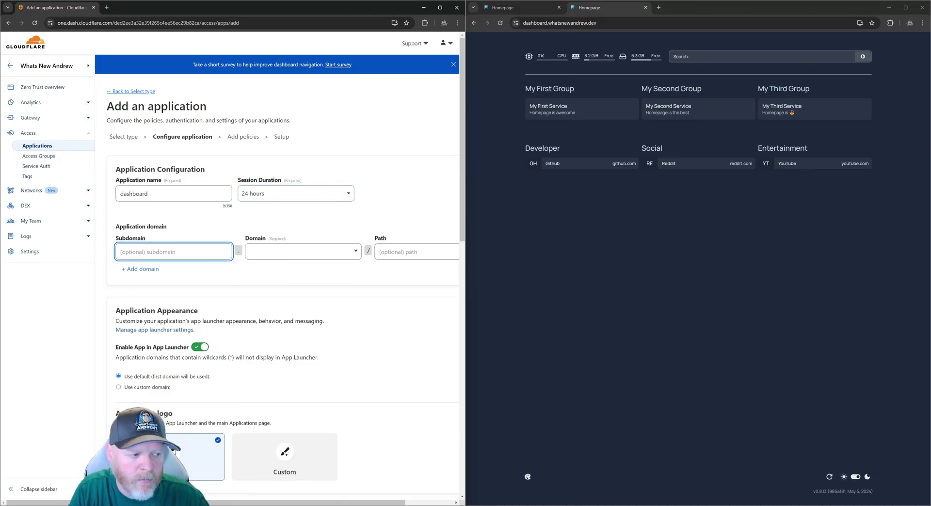
pyautogui.write('dashb')
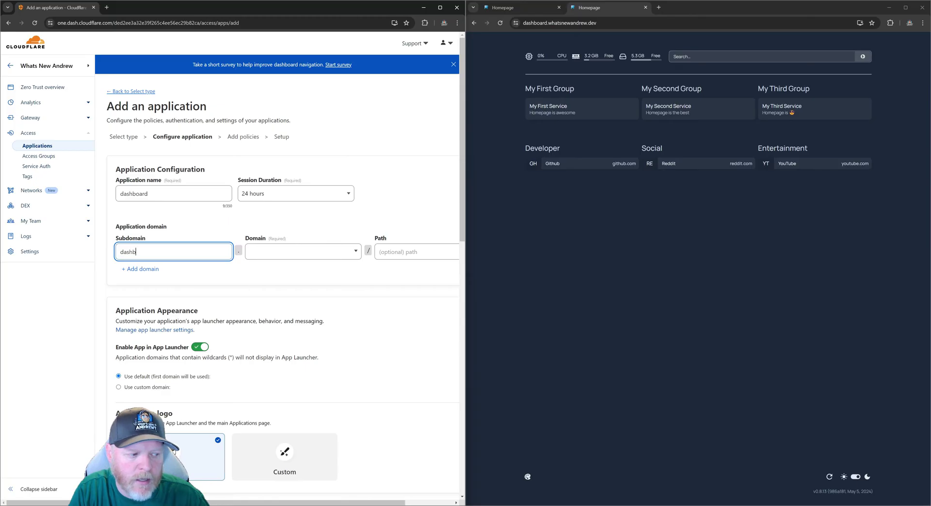
pyautogui.write('aoard')
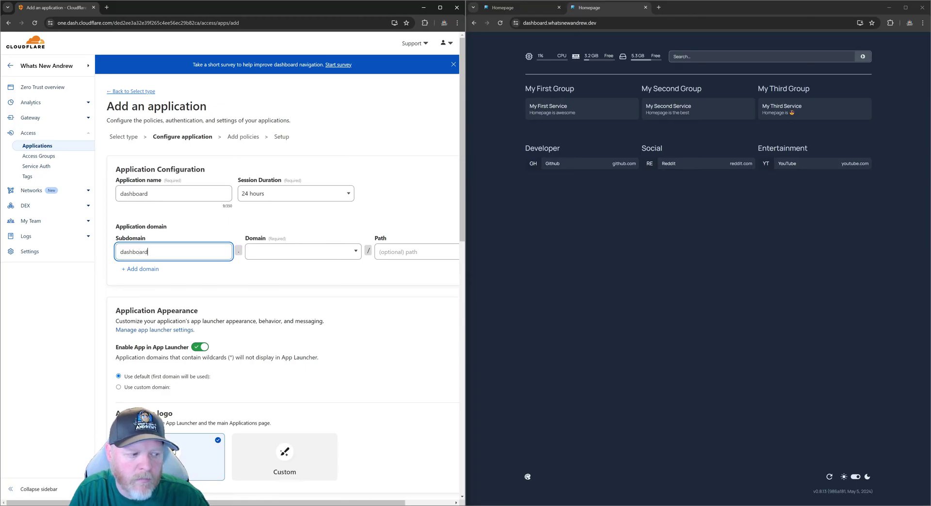
pyautogui.click(276, 250)
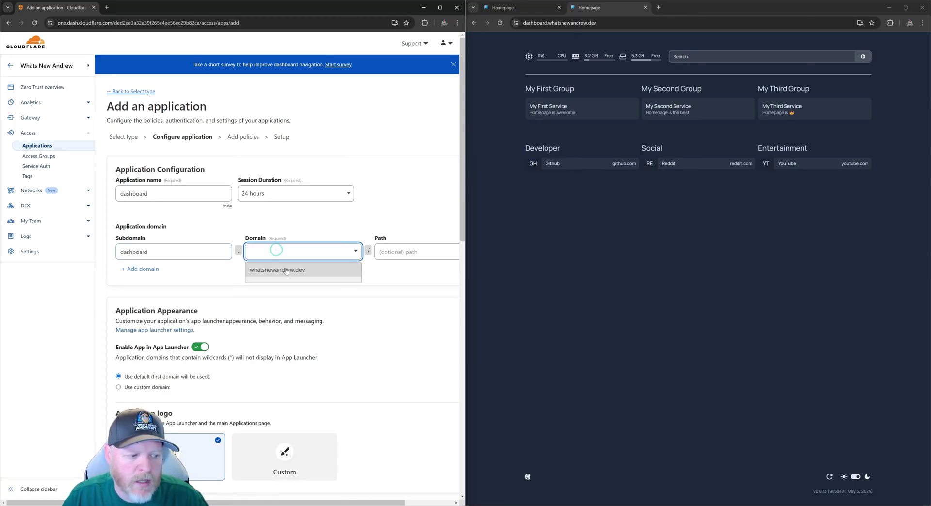
pyautogui.click(284, 271)
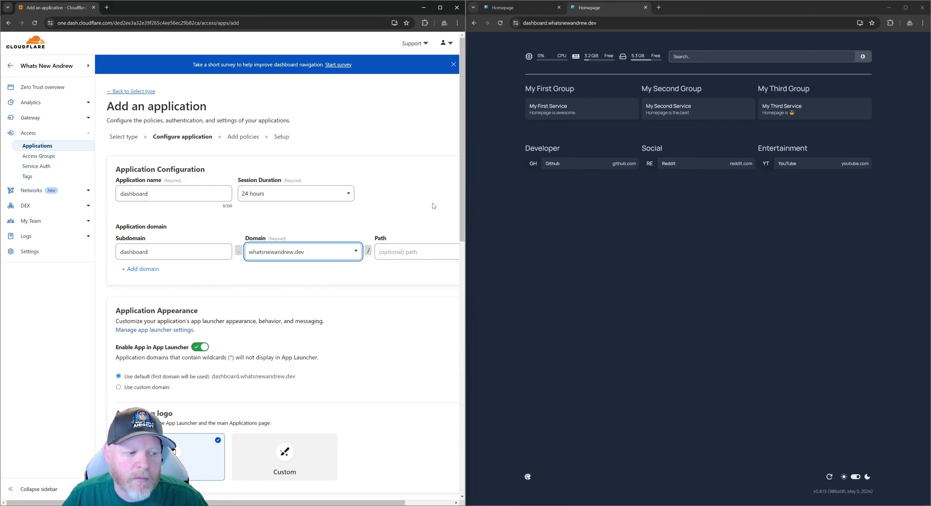
pyautogui.moveTo(461, 156); pyautogui.dragTo(461, 413)
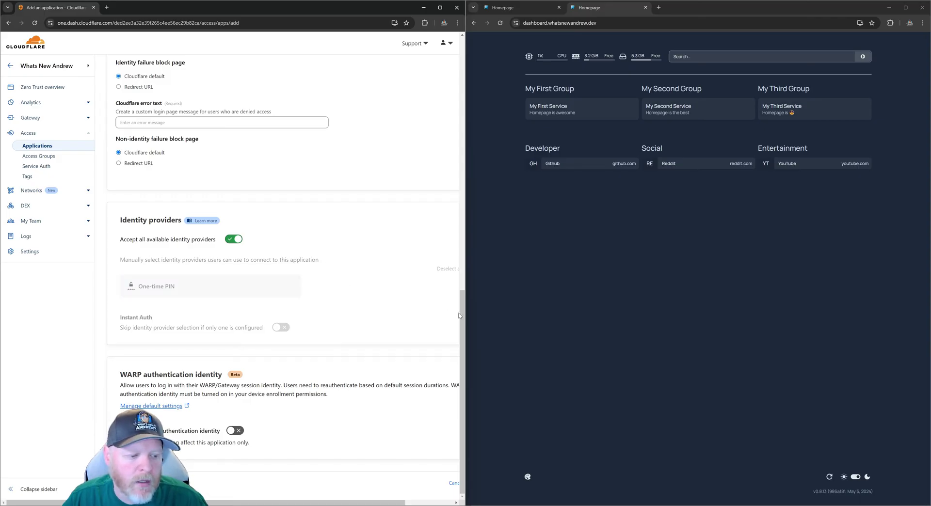
pyautogui.moveTo(397, 502); pyautogui.dragTo(449, 503)
# Create policy 'pin' with an Emails include rule for the single allowed address, then continue to Setup
pyautogui.click(429, 484)
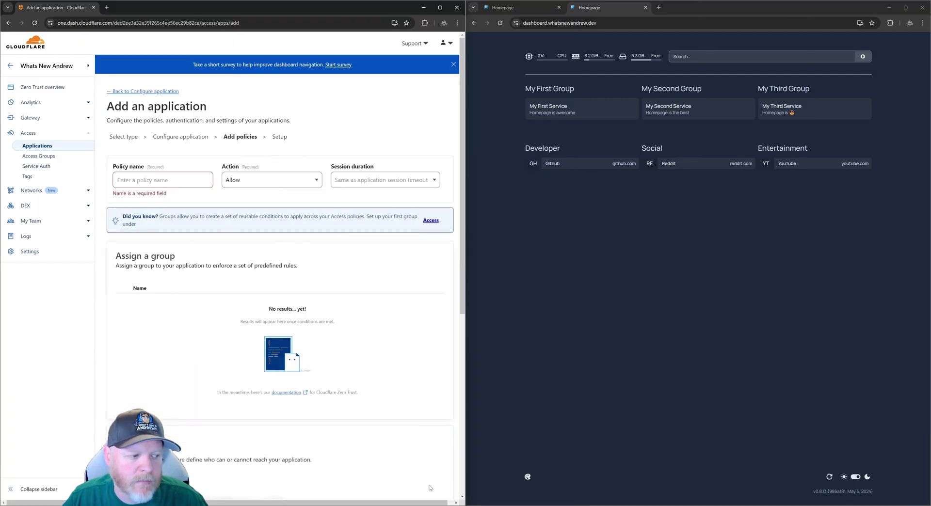
pyautogui.click(168, 179)
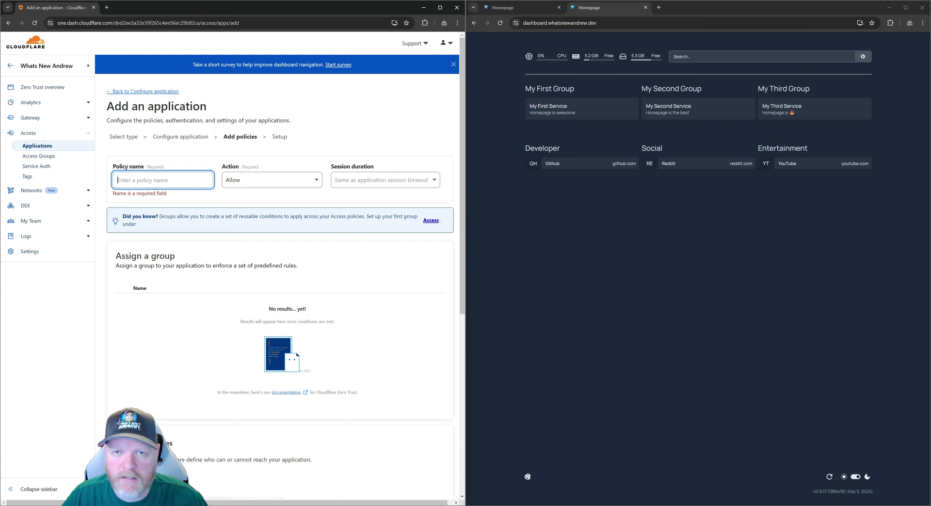
pyautogui.write('pin')
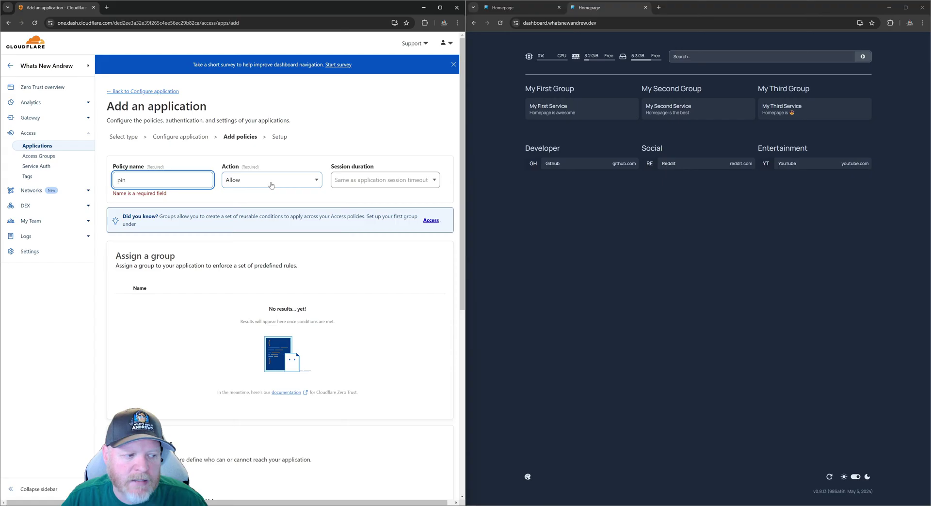
pyautogui.moveTo(463, 157); pyautogui.dragTo(463, 276)
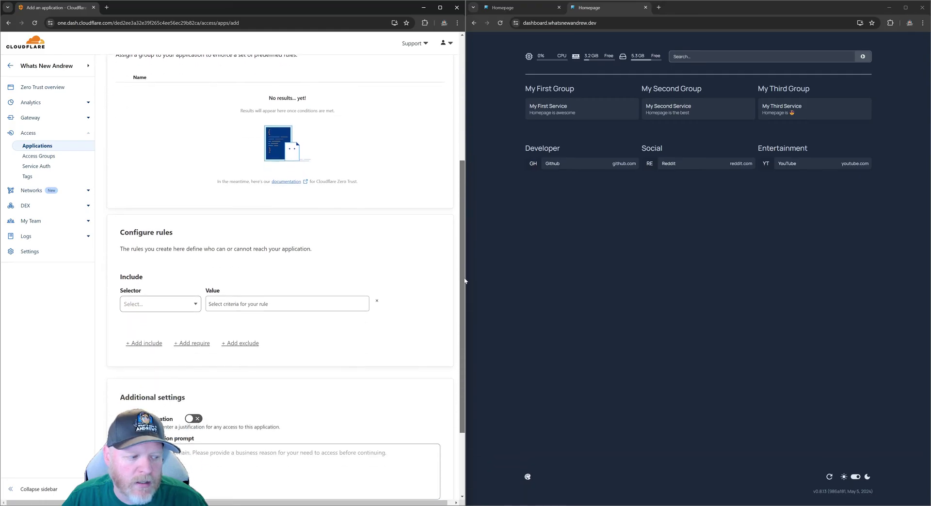
pyautogui.click(173, 303)
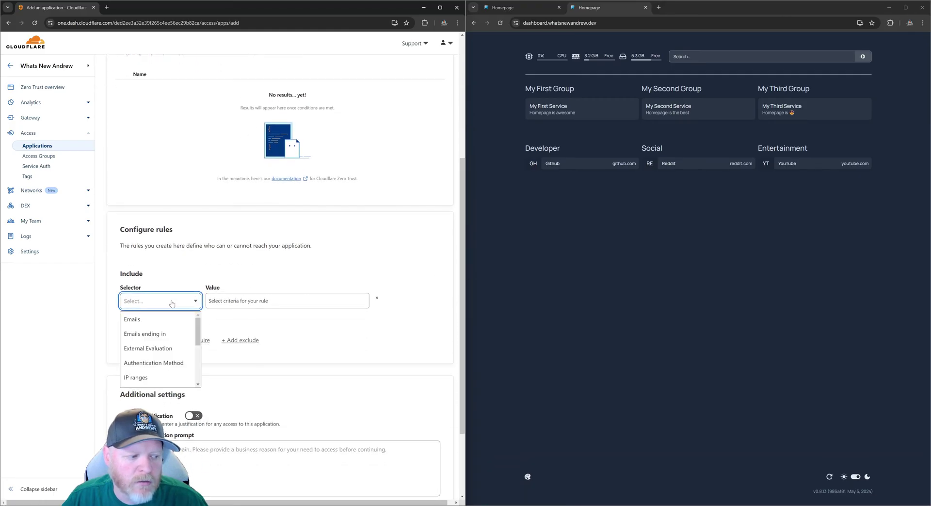
pyautogui.click(148, 318)
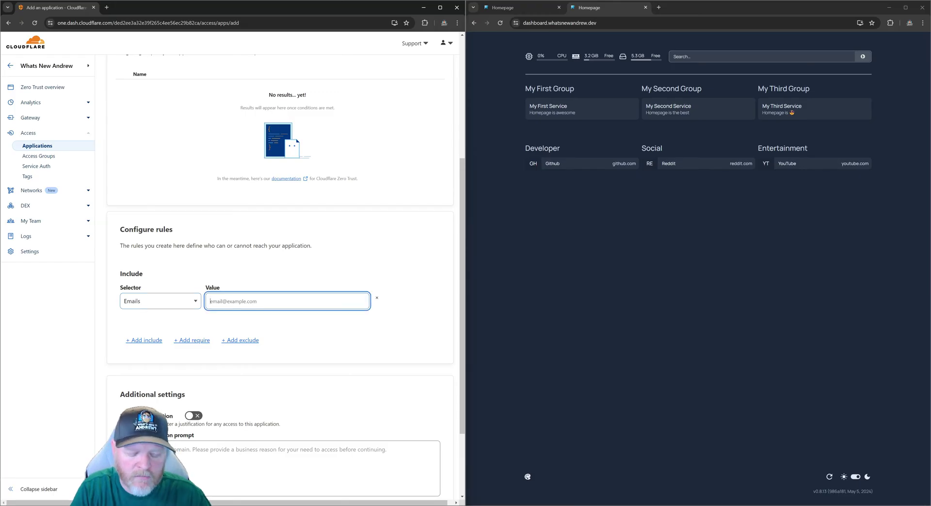
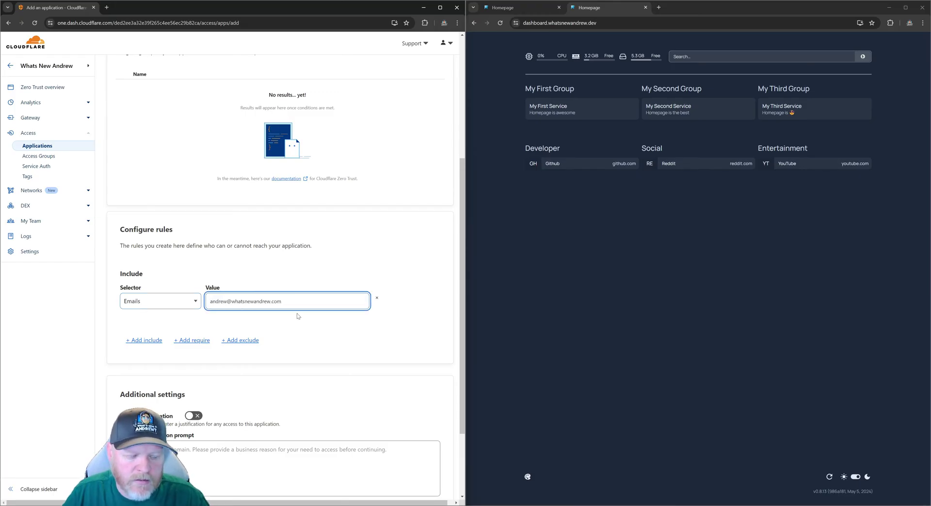
pyautogui.click(297, 315)
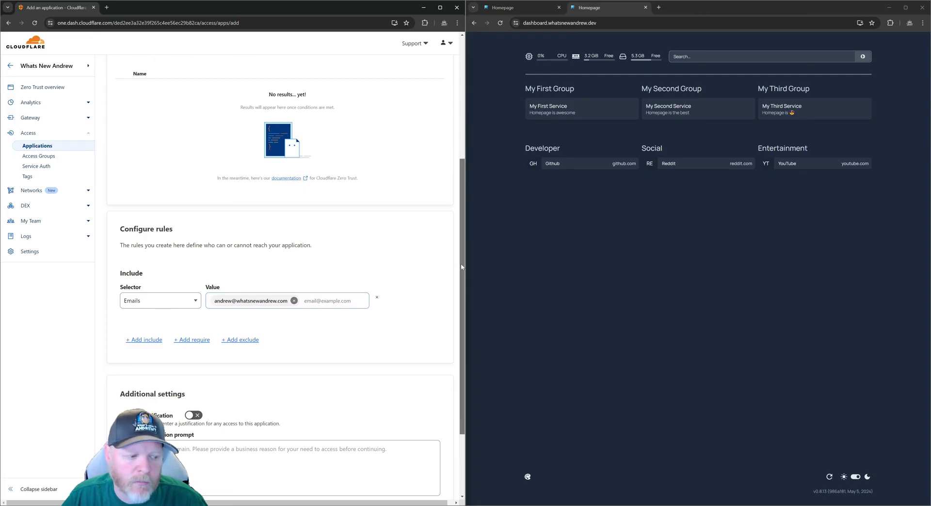
pyautogui.scroll(-2, 457, 328)
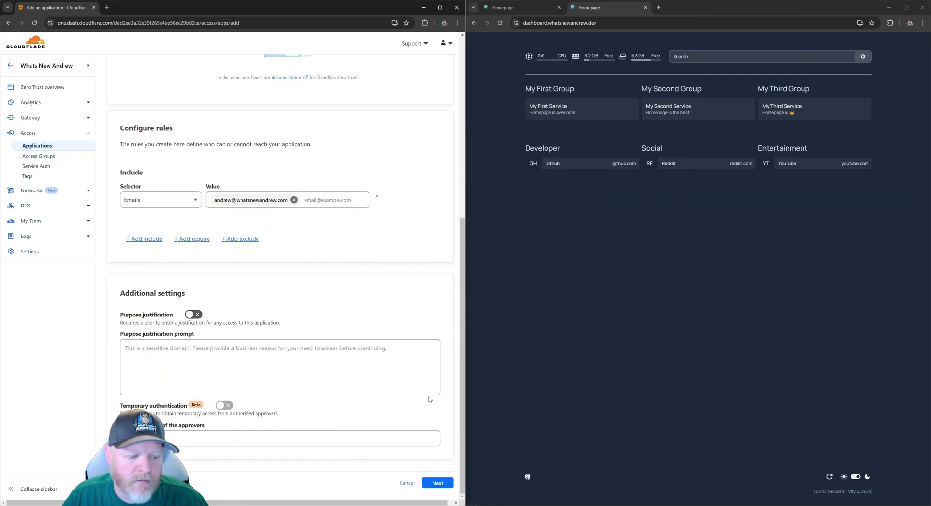
pyautogui.click(437, 484)
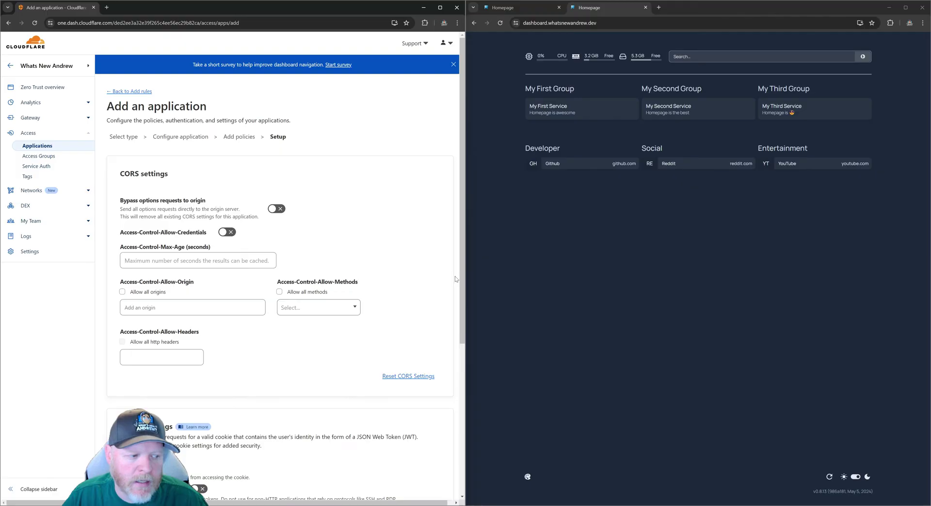
# Add the dashboard application from the Setup step and check its URL in the applications list
pyautogui.moveTo(464, 217); pyautogui.dragTo(464, 375)
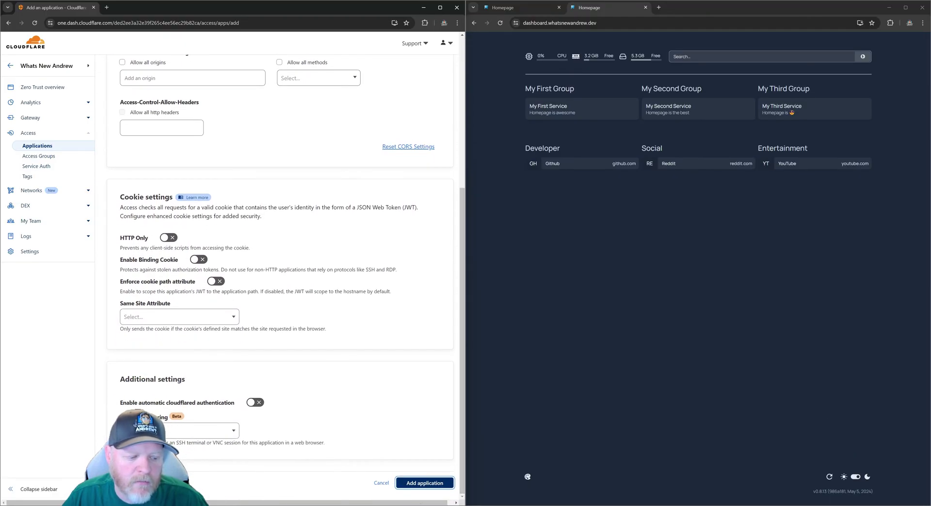
pyautogui.click(426, 484)
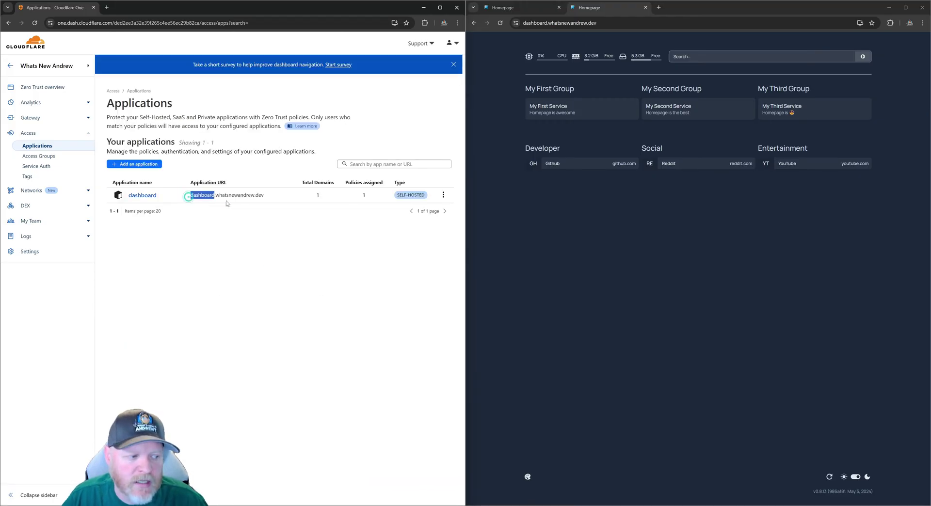
pyautogui.moveTo(227, 203); pyautogui.dragTo(266, 204)
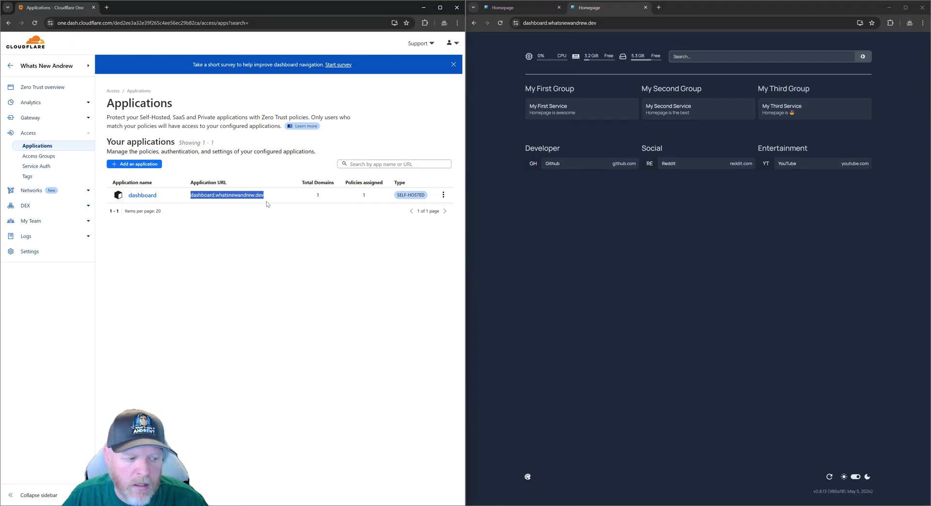
pyautogui.click(269, 251)
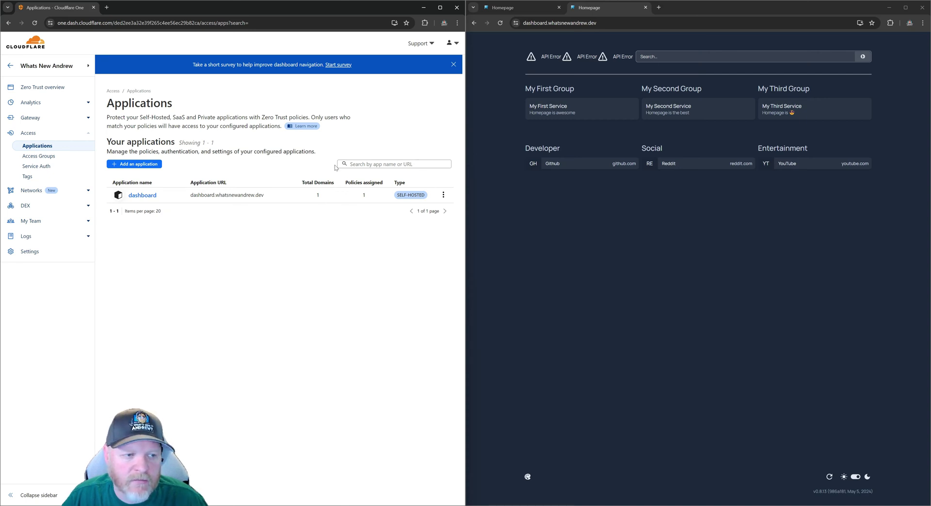
# Reload dashboard.whatsnewandrew.dev to bring up the Cloudflare Access login page
pyautogui.click(557, 23)
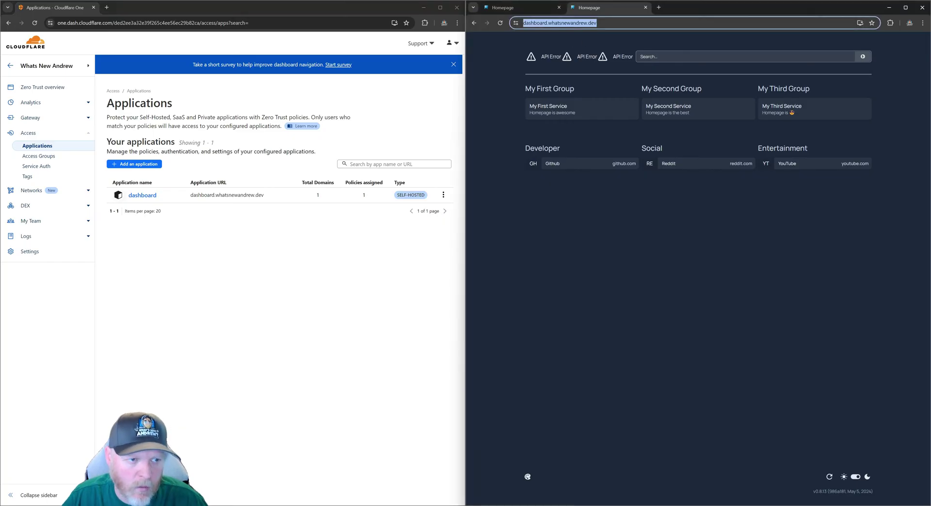
pyautogui.click(613, 23)
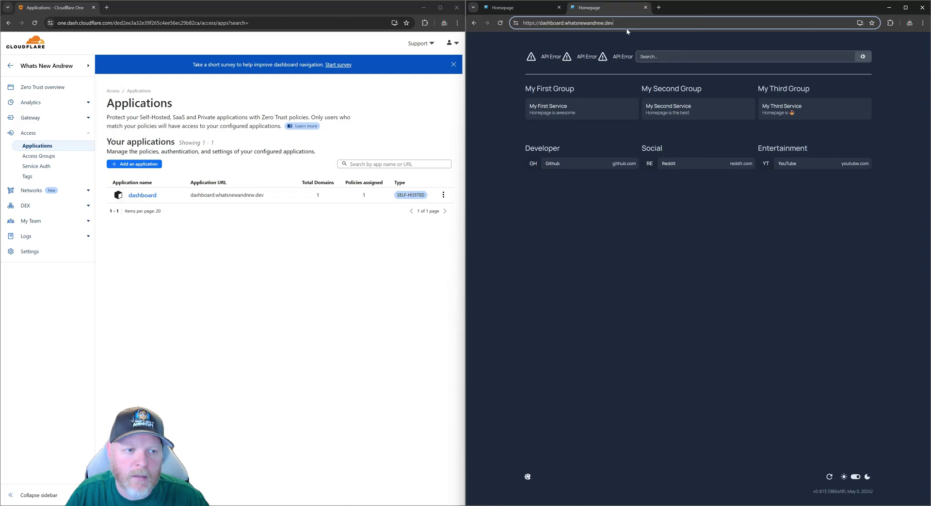
pyautogui.press('Return')
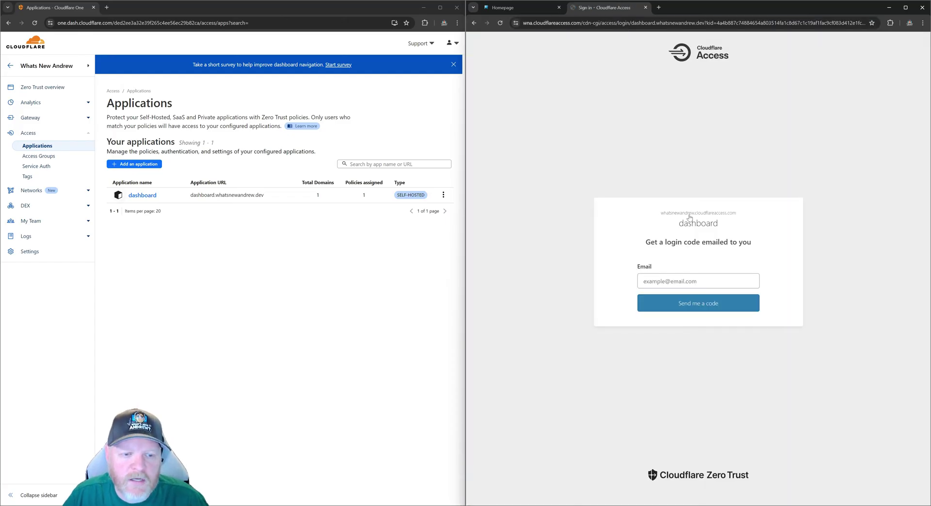
pyautogui.moveTo(677, 251); pyautogui.dragTo(746, 242)
pyautogui.click(756, 229)
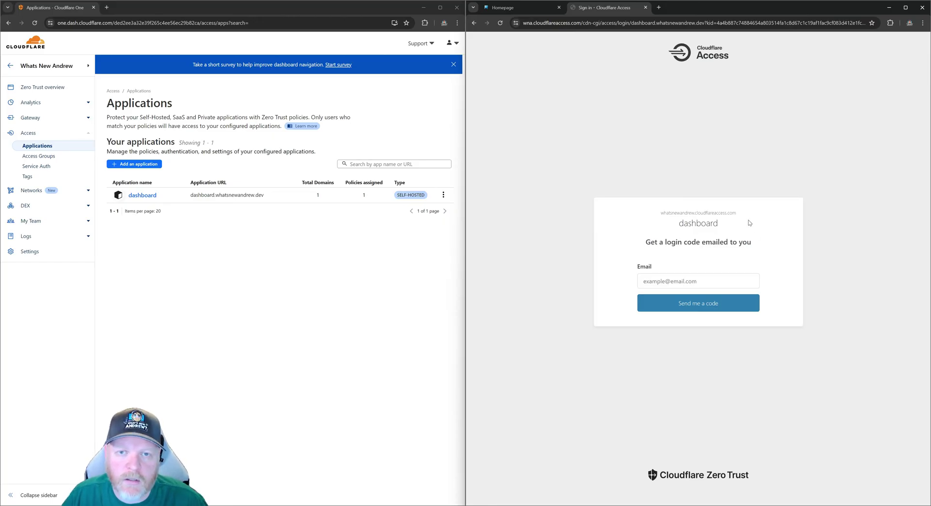
# Enter the sign-in e-mail, request a one-time code, and sign in with the pasted code
pyautogui.click(694, 280)
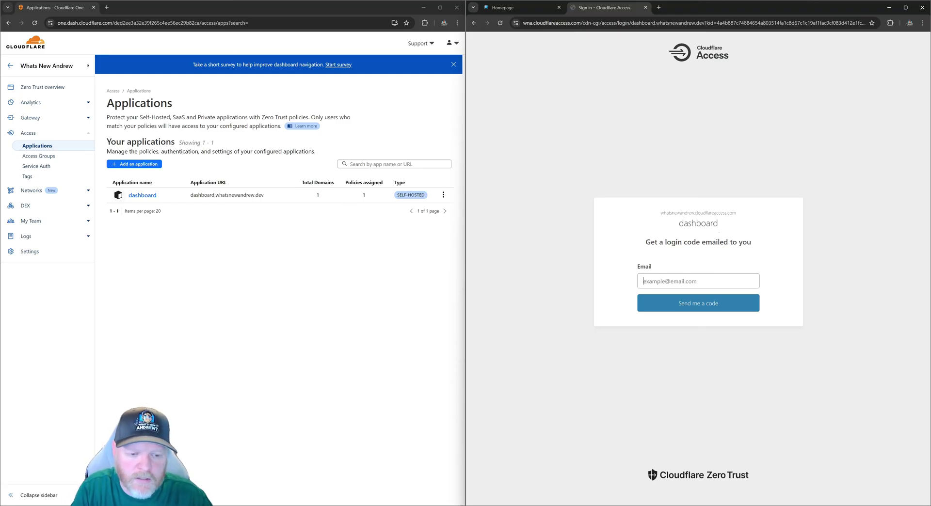
pyautogui.write('and')
pyautogui.click(709, 309)
pyautogui.click(707, 308)
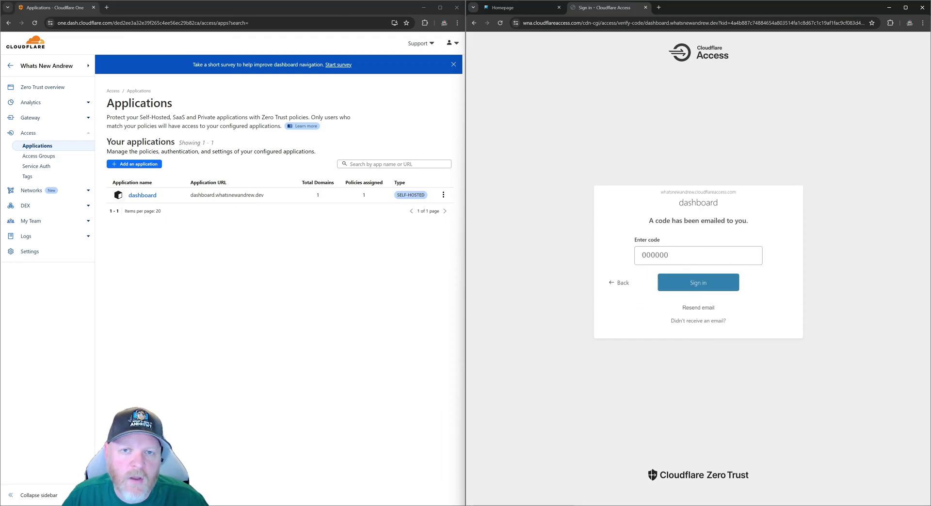
pyautogui.press('Return')
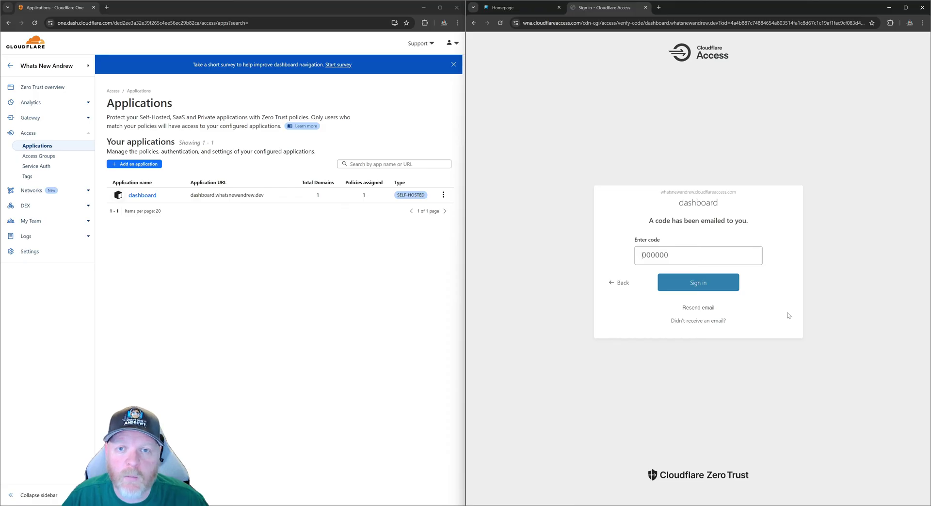
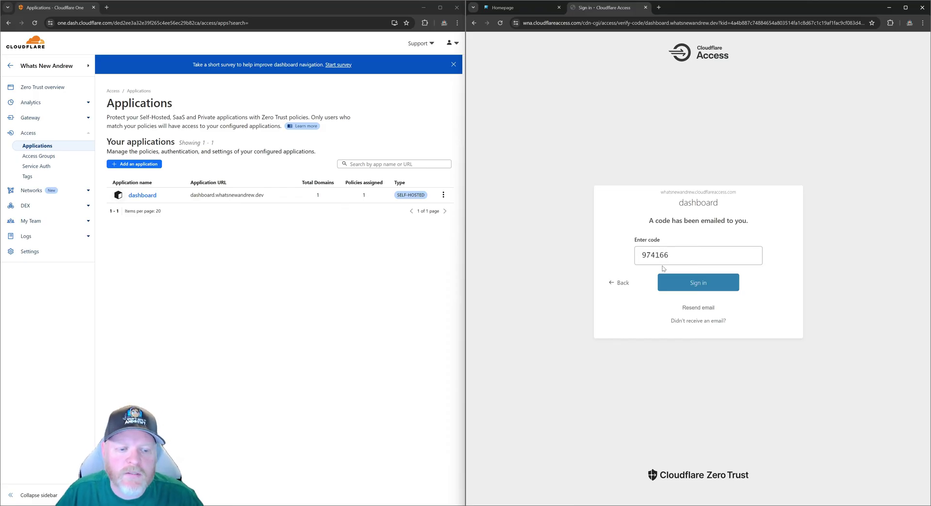
pyautogui.click(708, 287)
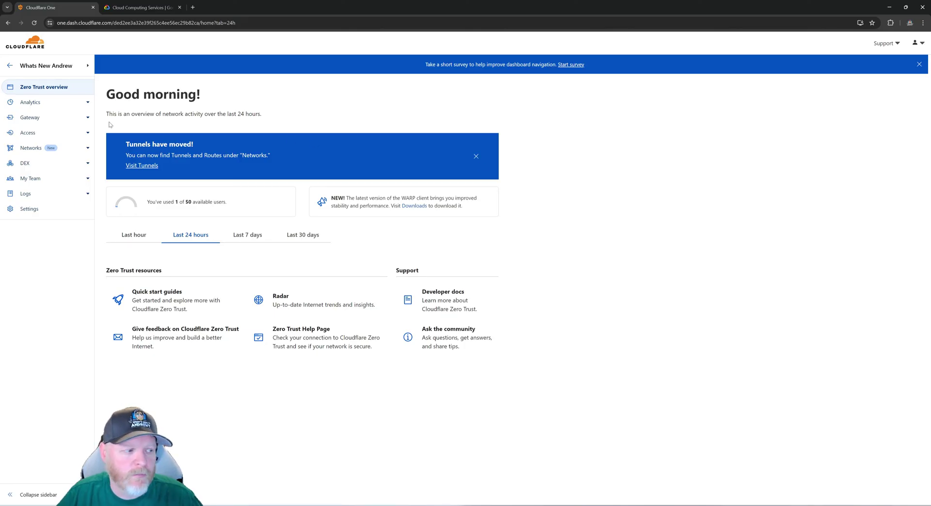
# Open Zero Trust Settings > Custom Pages to view team domain, block and login page options
pyautogui.click(29, 209)
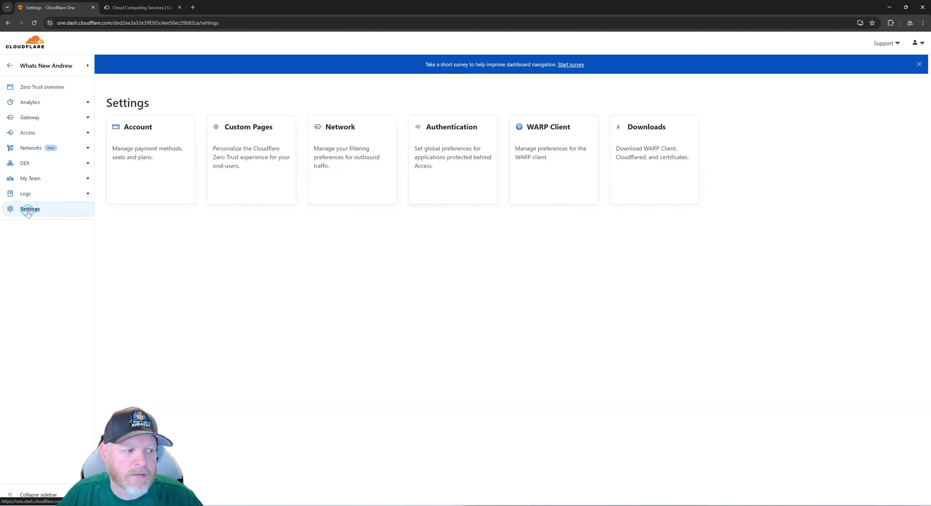
pyautogui.click(236, 179)
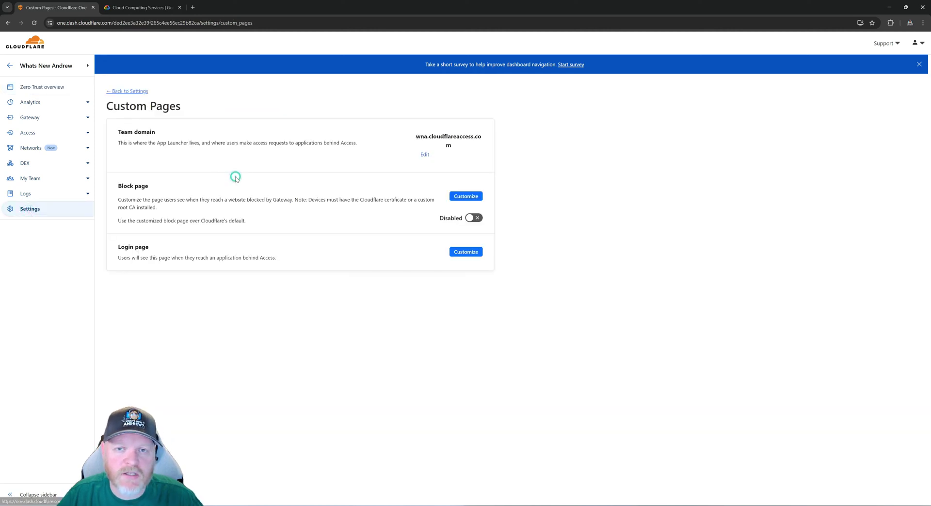
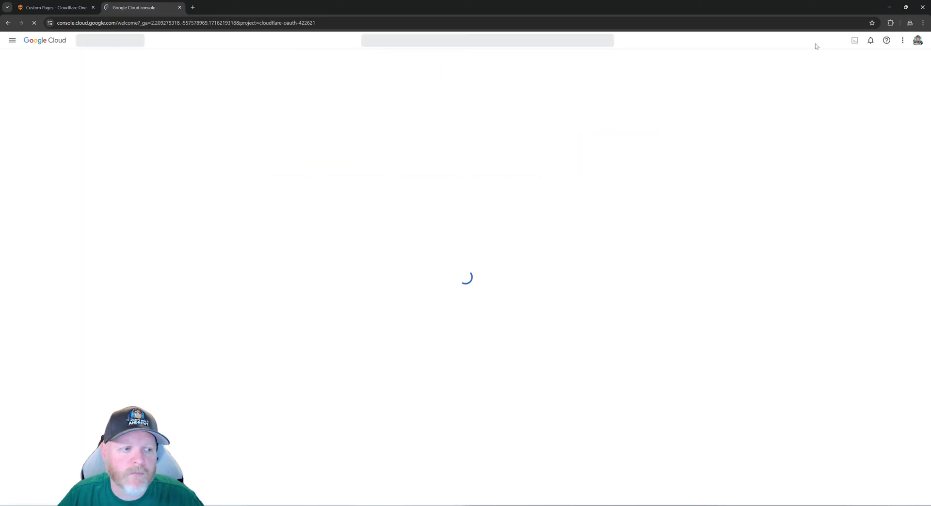
# From APIs & Services > Credentials, begin a new OAuth client ID and show the application type options
pyautogui.click(307, 255)
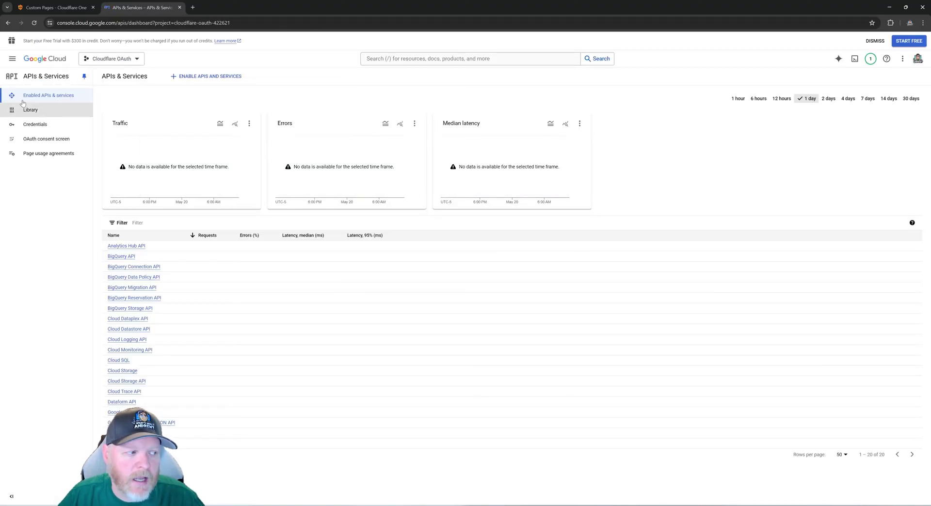
pyautogui.click(30, 125)
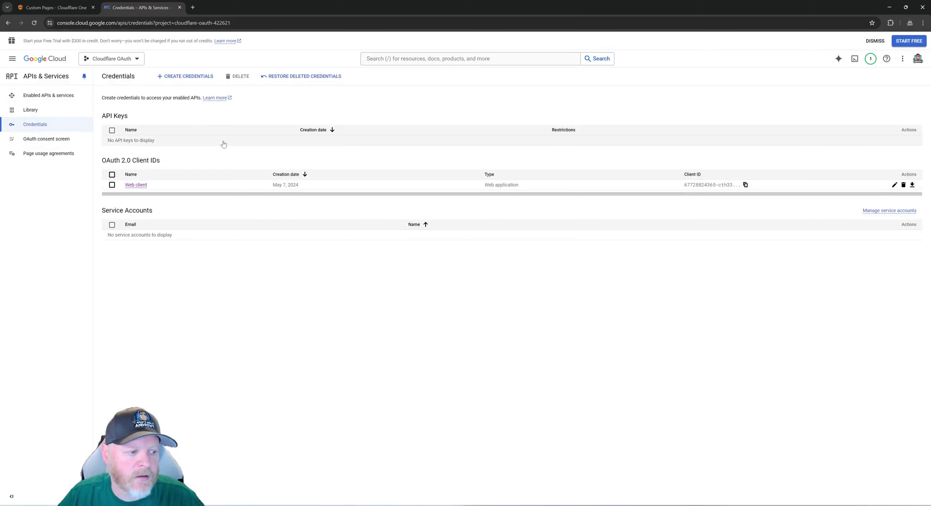
pyautogui.click(192, 78)
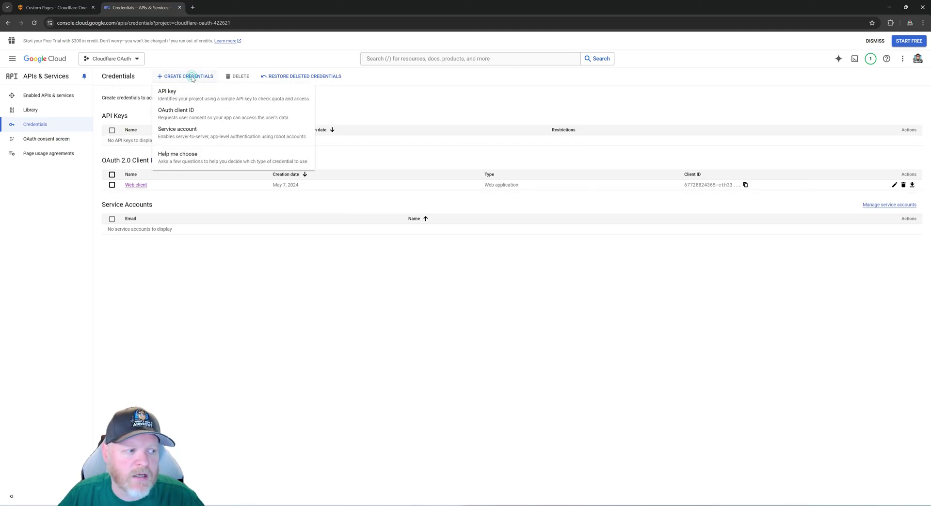
pyautogui.click(193, 118)
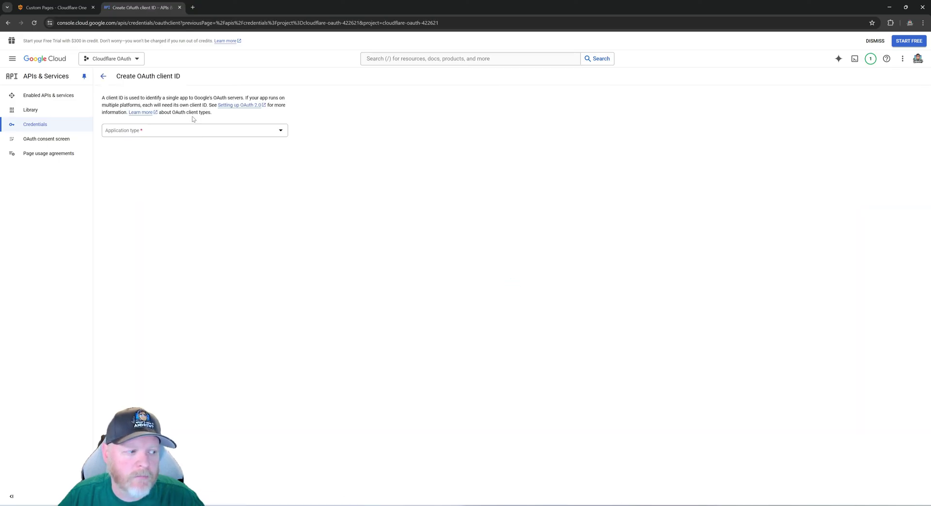
pyautogui.click(190, 131)
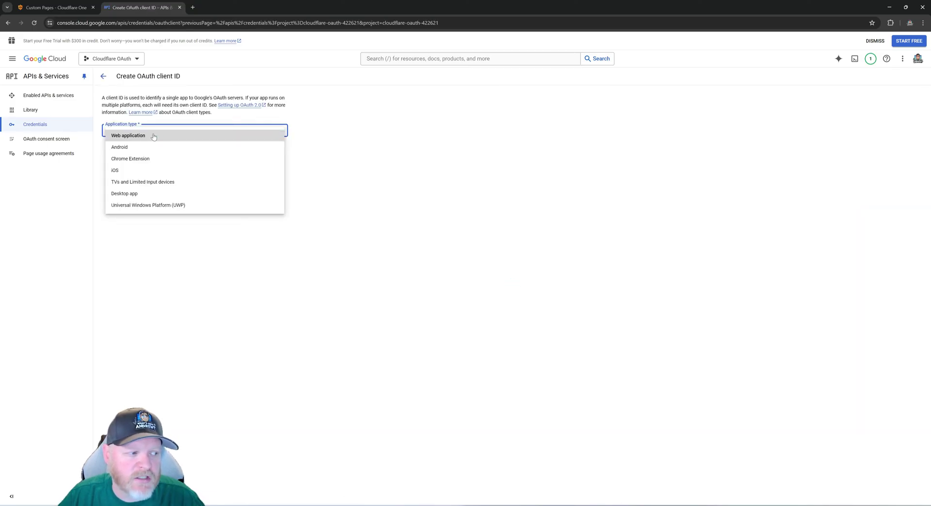
# Make the client a Web application named Dashboard
pyautogui.click(154, 136)
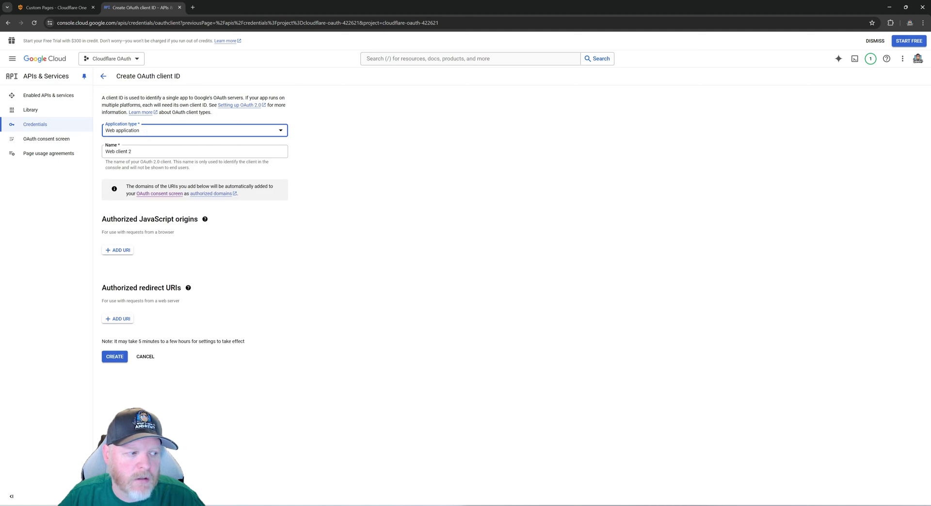
pyautogui.click(149, 148)
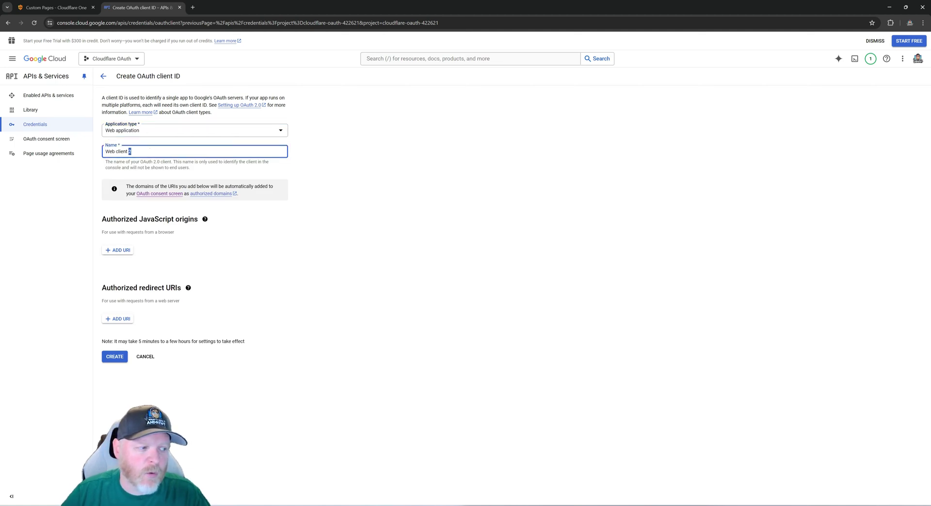
pyautogui.hotkey('ctrl', 'a')
pyautogui.write('Dashboard')
pyautogui.click(175, 250)
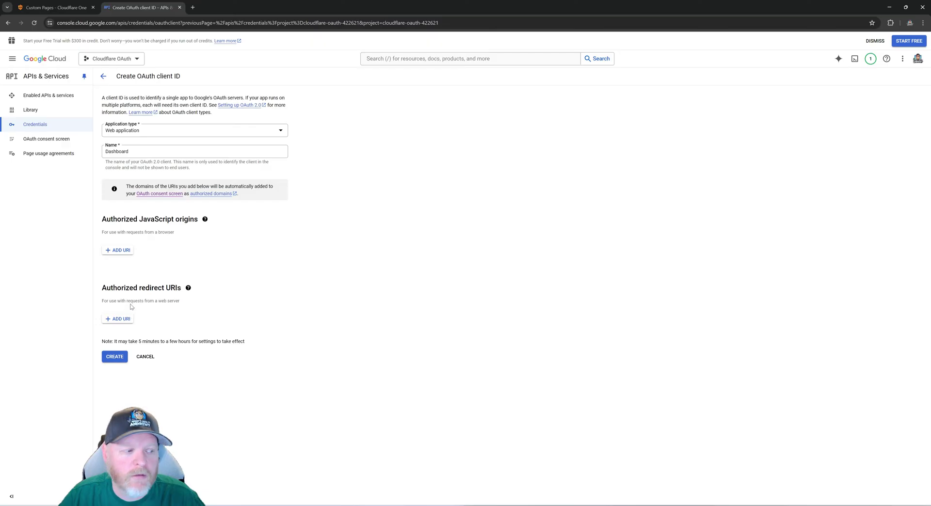
pyautogui.click(121, 250)
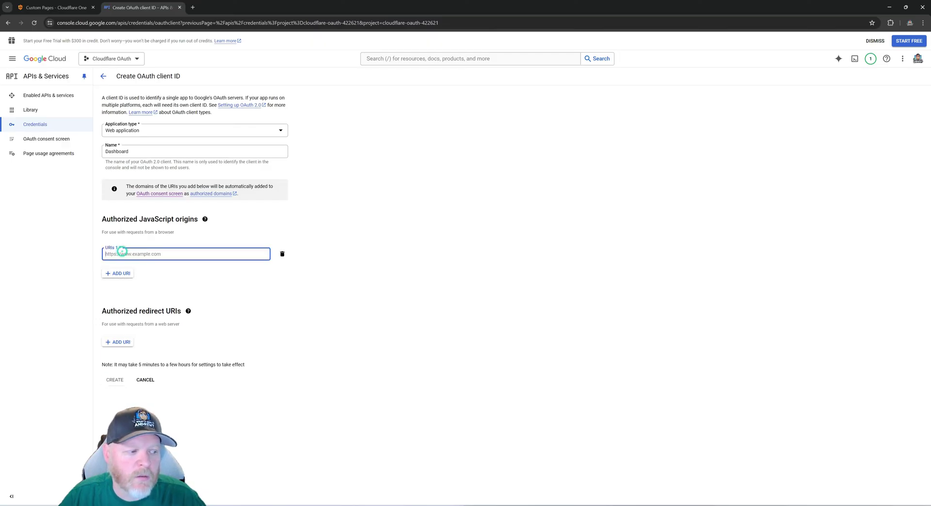
pyautogui.write('https://wna.cloudflareaccess.com')
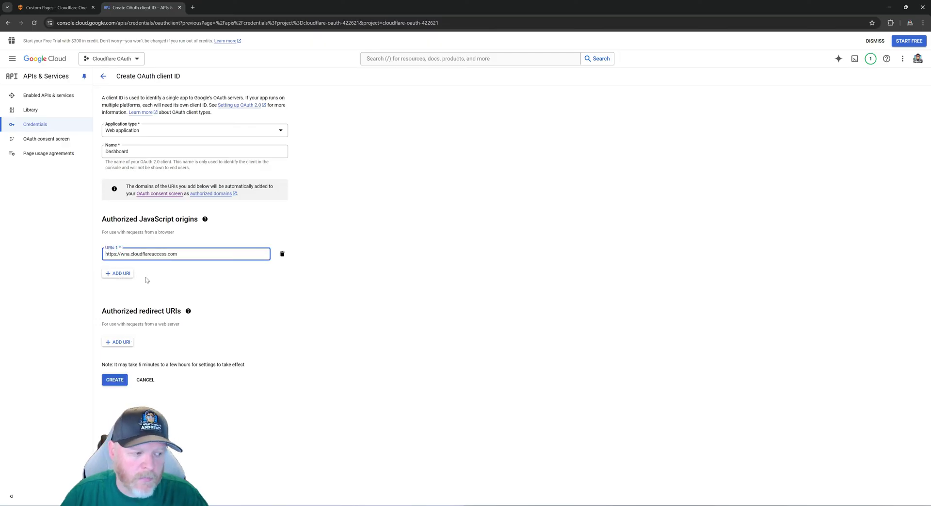
pyautogui.tripleClick(188, 253)
pyautogui.hotkey('ctrl', 'c')
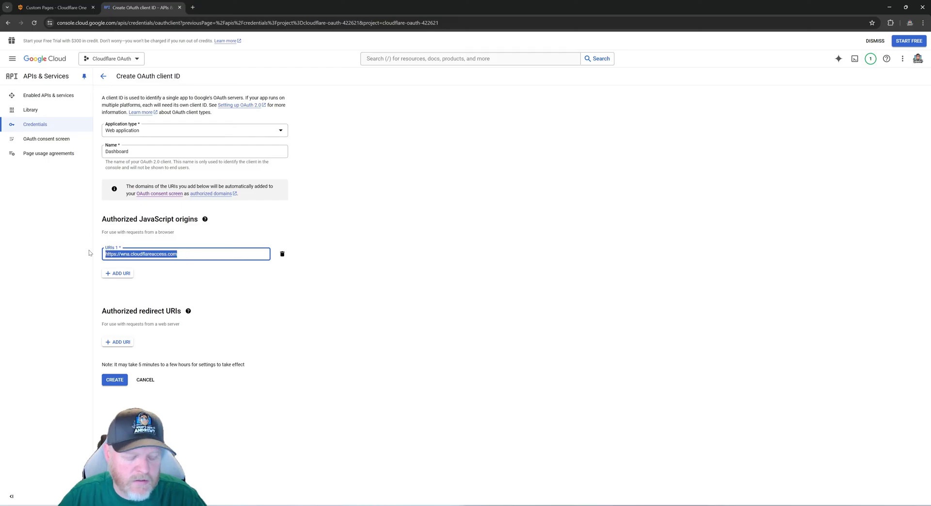
pyautogui.click(119, 342)
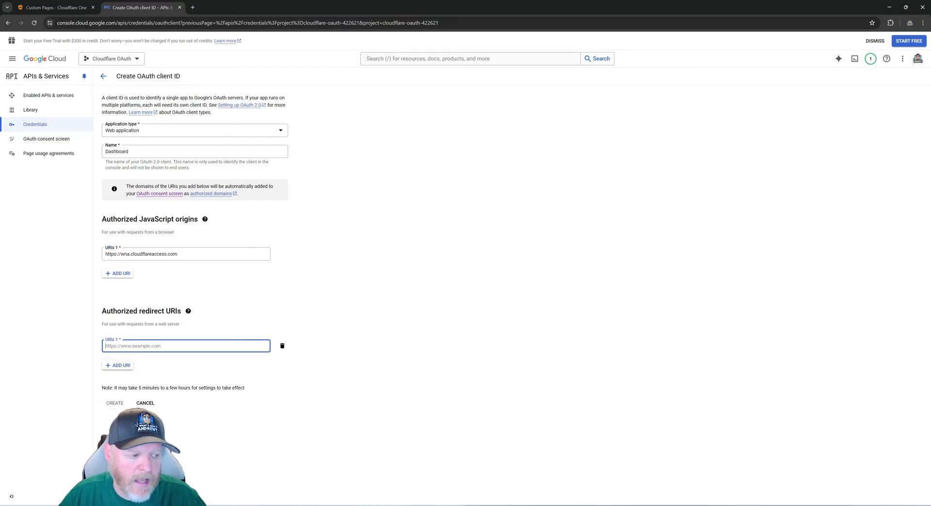
pyautogui.hotkey('ctrl', 'v')
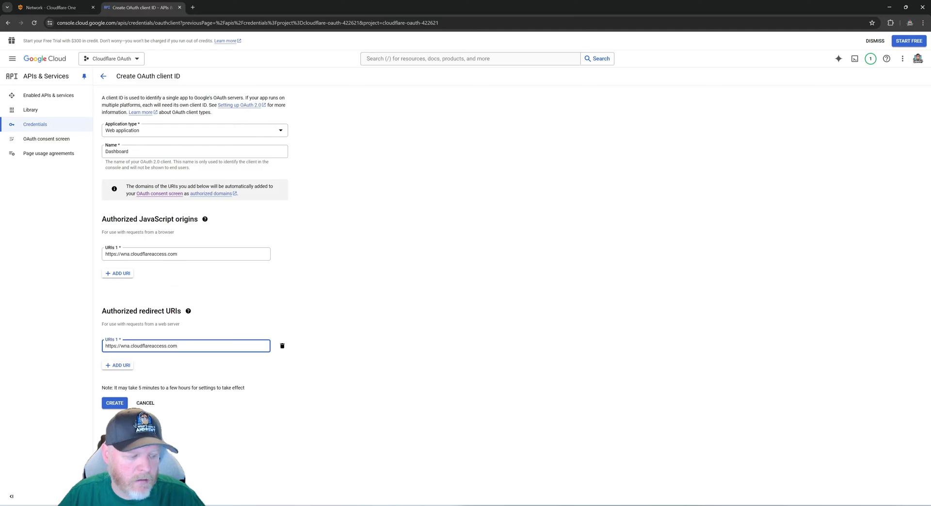
pyautogui.write('/cdn-cgi/access/callback')
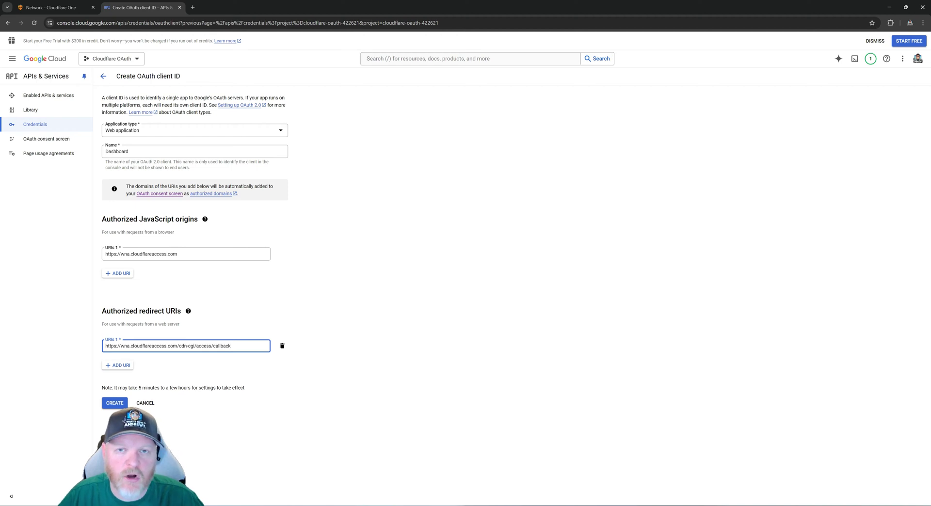
pyautogui.click(114, 404)
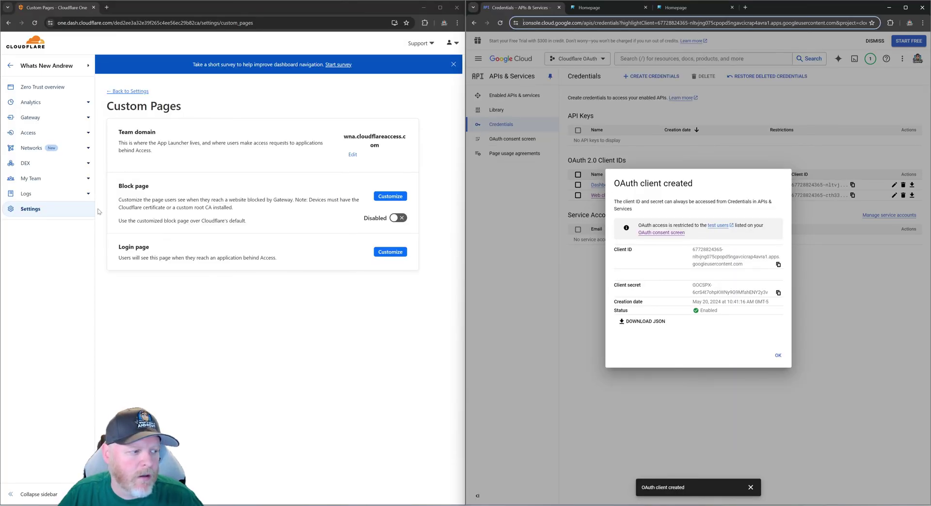
# Add Google as a new login method under Settings > Authentication
pyautogui.click(37, 212)
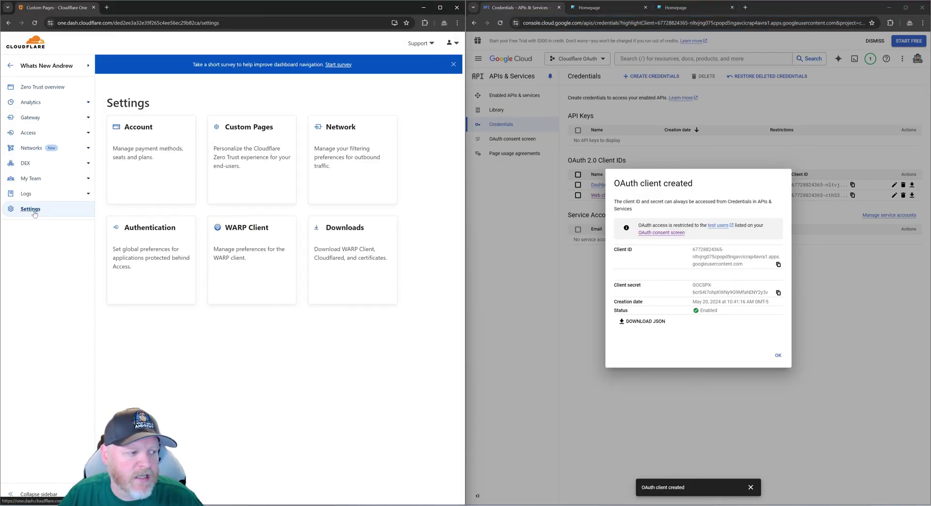
pyautogui.click(145, 270)
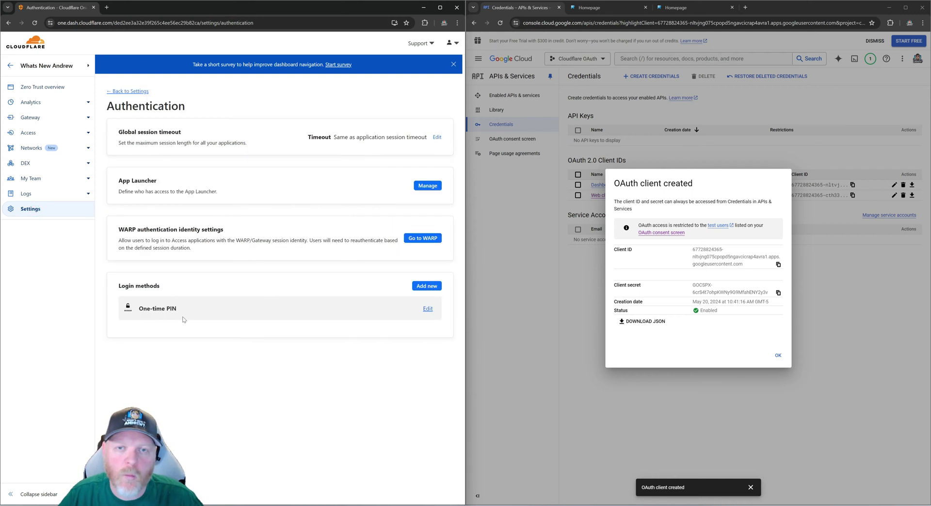
pyautogui.click(417, 290)
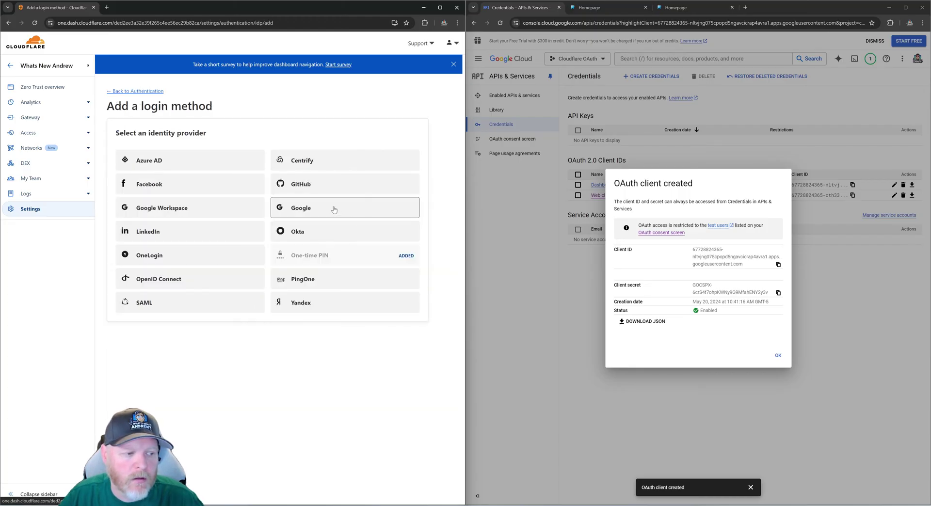
pyautogui.click(332, 207)
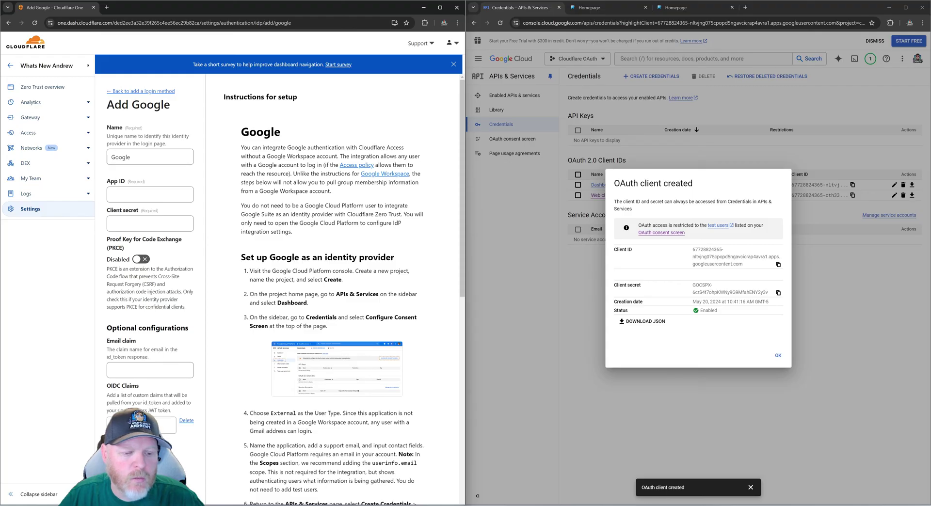
# Fill App ID with the OAuth client ID and Client secret with the secret, then save
pyautogui.click(778, 265)
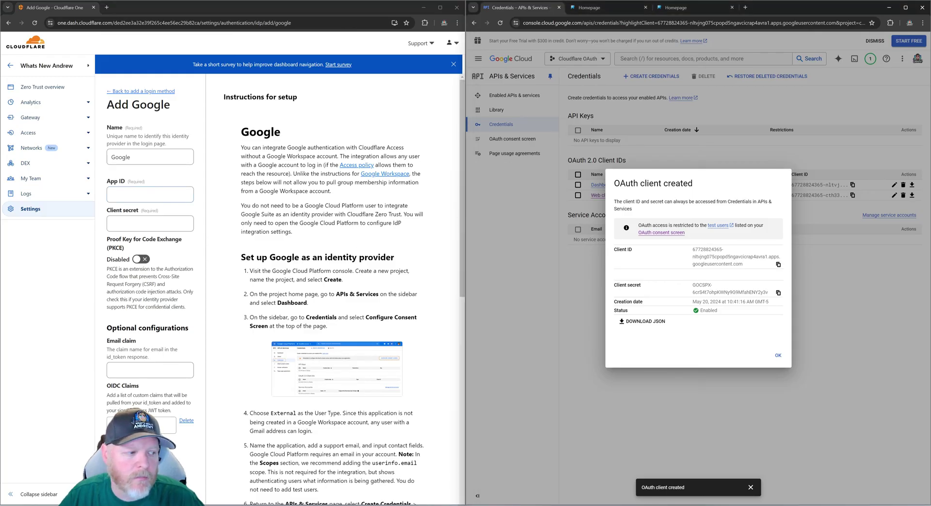
pyautogui.click(145, 194)
pyautogui.hotkey('ctrl', 'v')
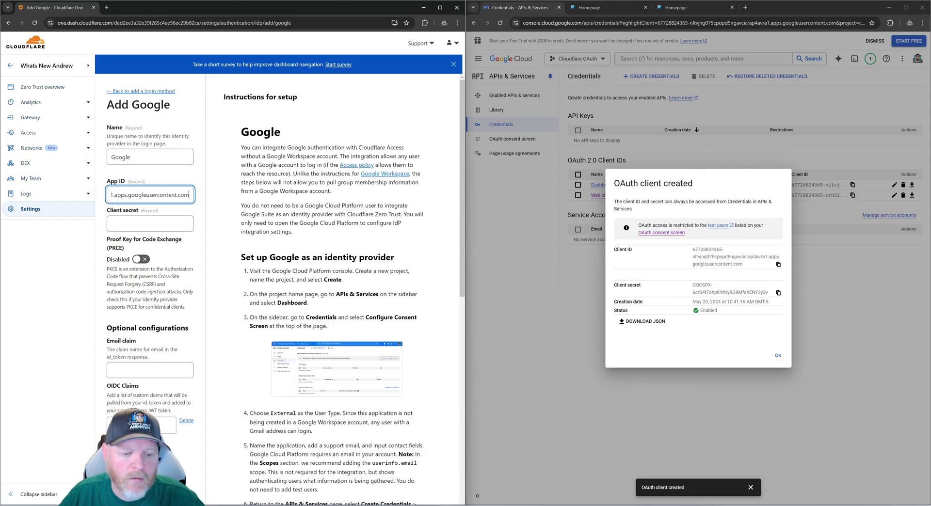
pyautogui.click(778, 292)
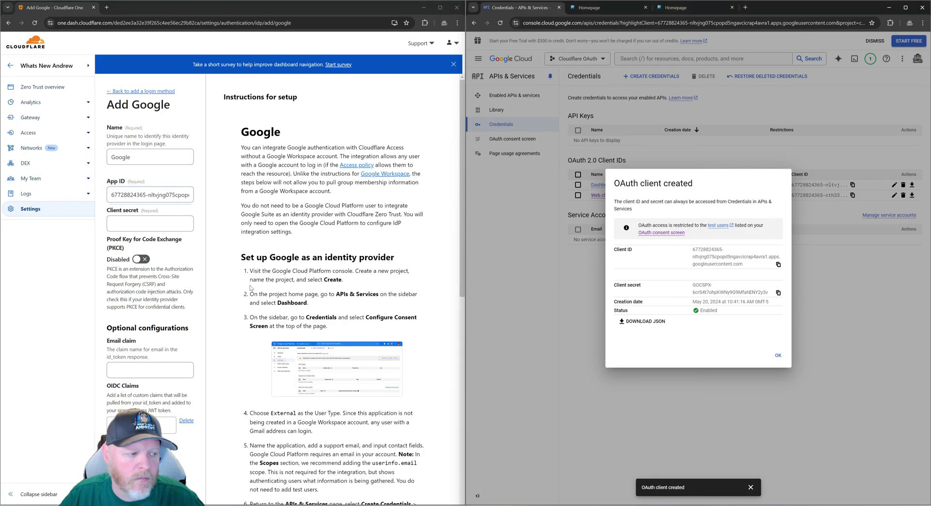
pyautogui.click(167, 223)
pyautogui.hotkey('ctrl', 'v')
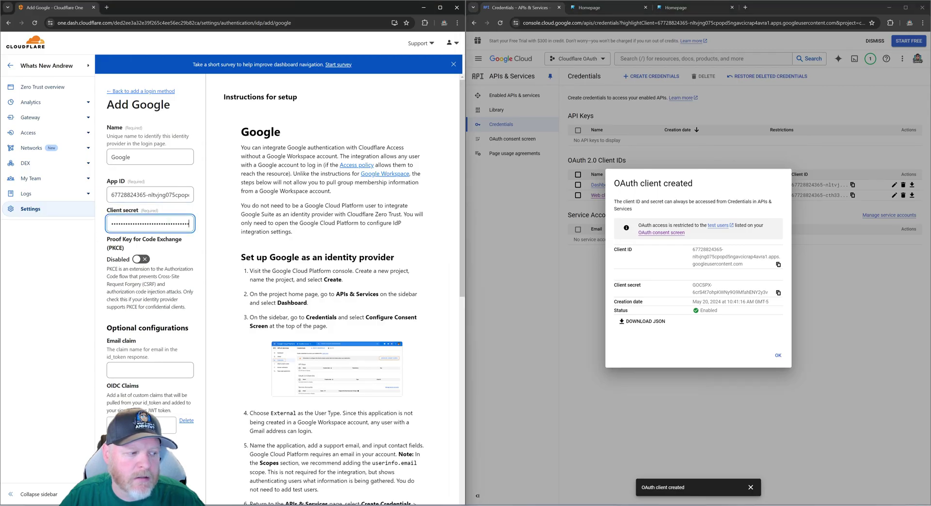
pyautogui.press('Return')
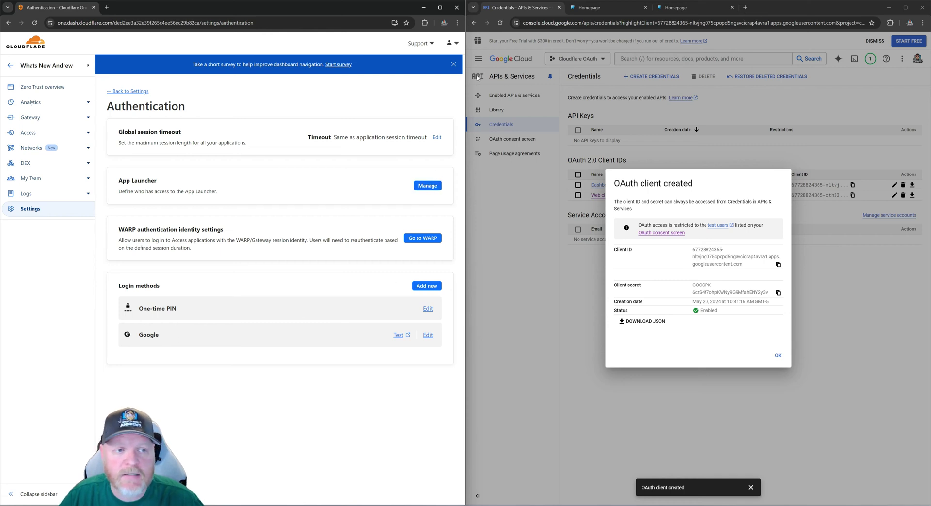
# Start a new self-hosted application under Access > Applications
pyautogui.click(45, 133)
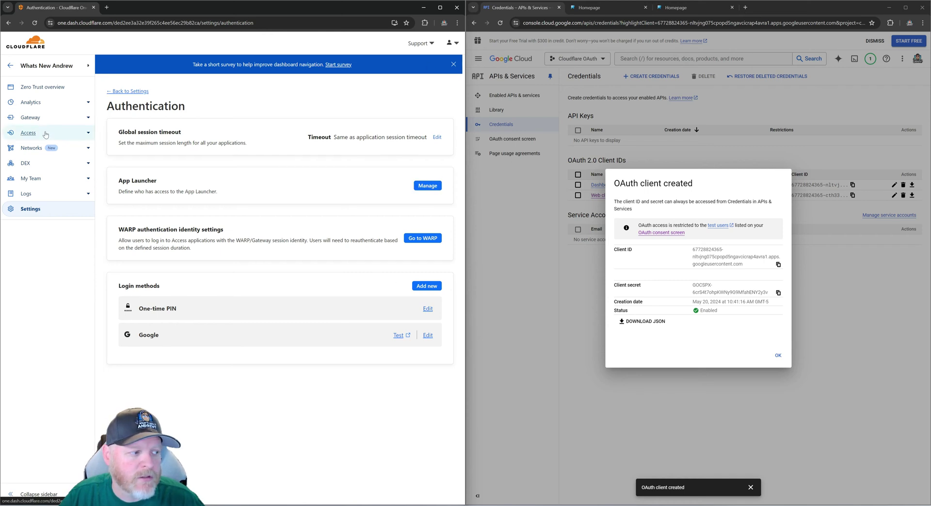
pyautogui.click(37, 146)
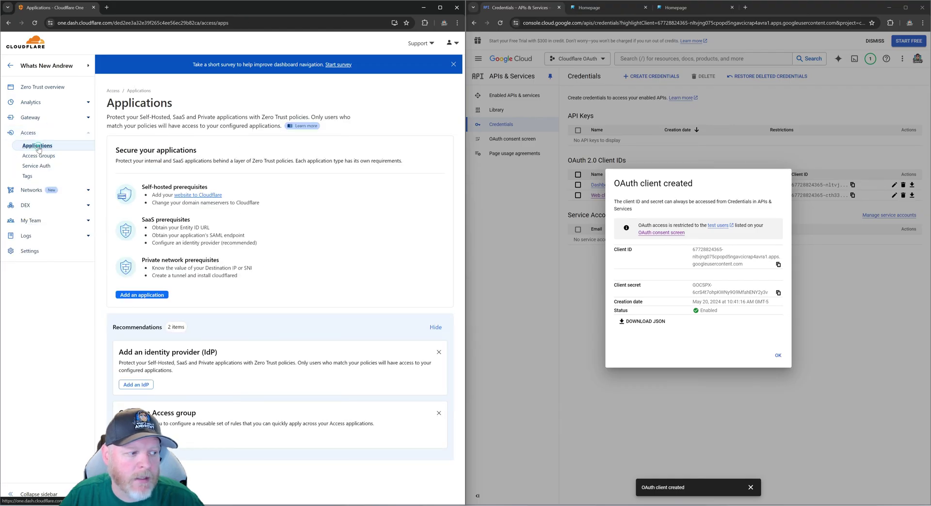
pyautogui.click(150, 294)
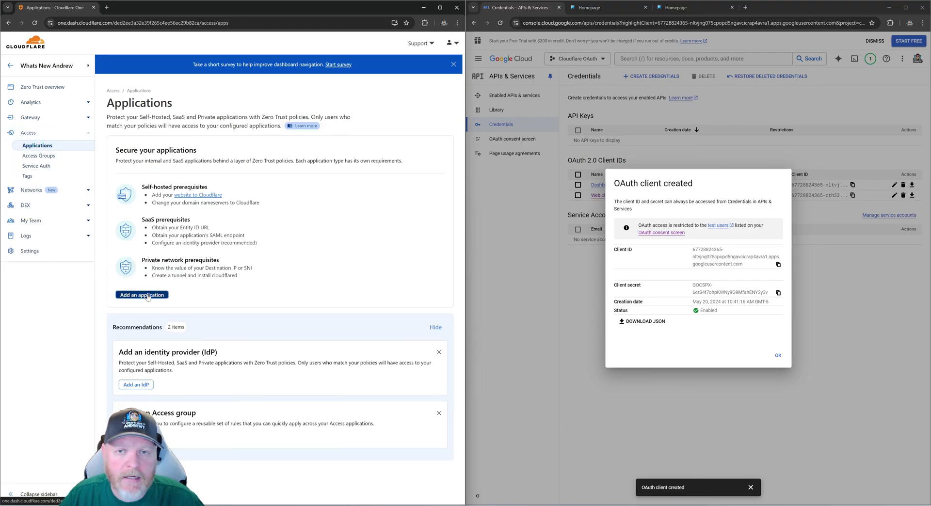
pyautogui.click(151, 286)
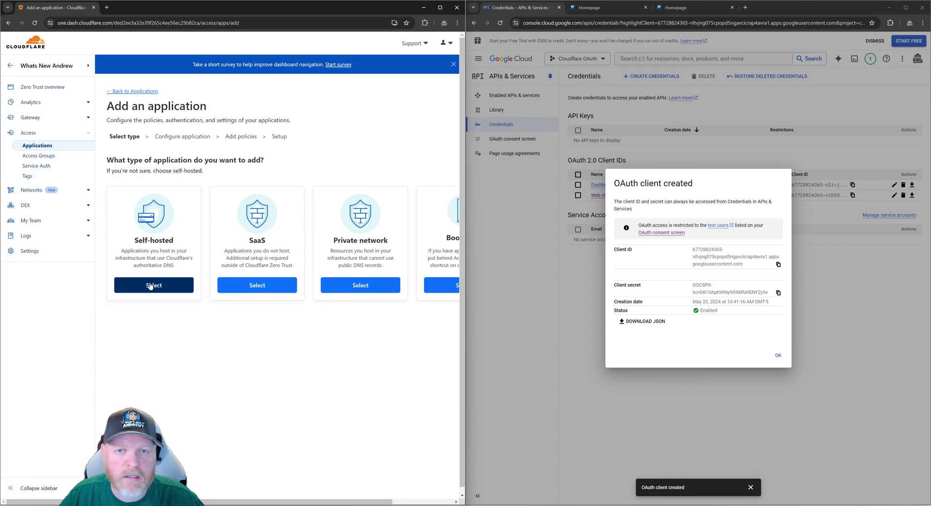
pyautogui.click(150, 286)
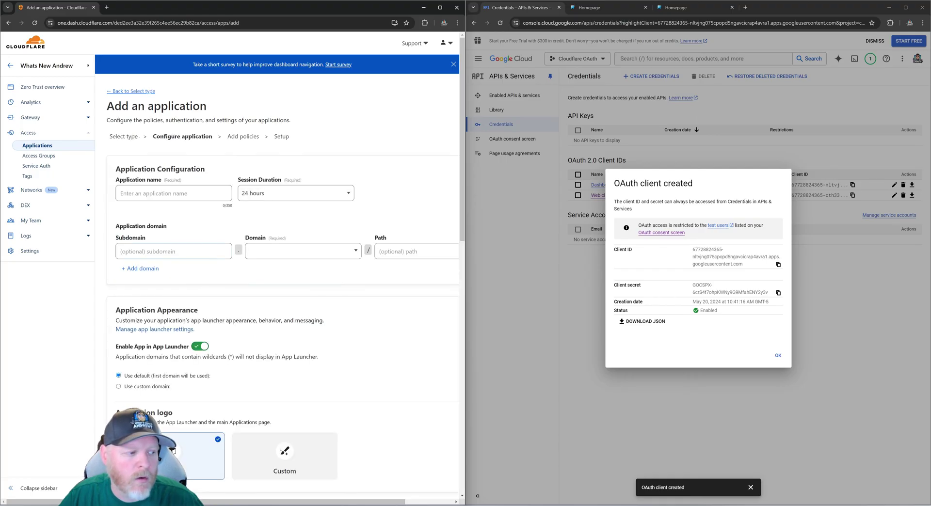
# Name the application dashboard and keep the 24-hour session duration
pyautogui.click(167, 194)
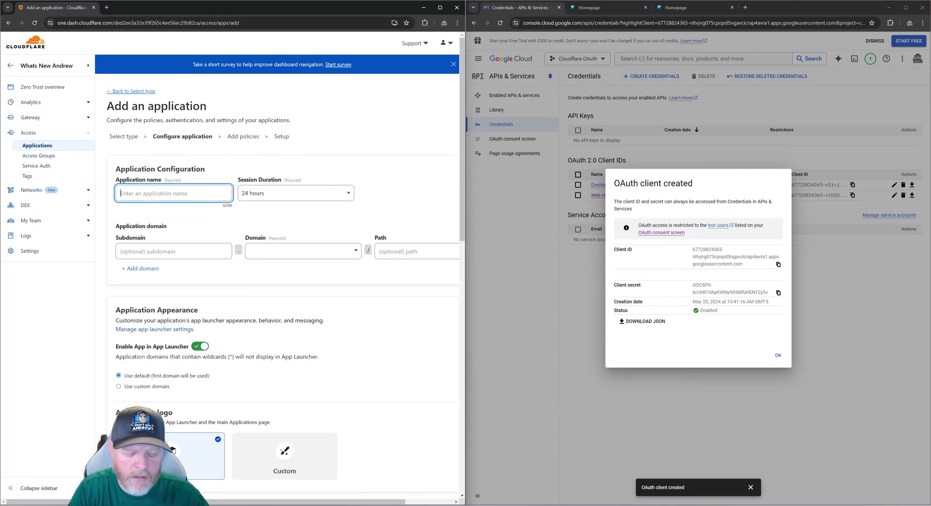
pyautogui.write('das')
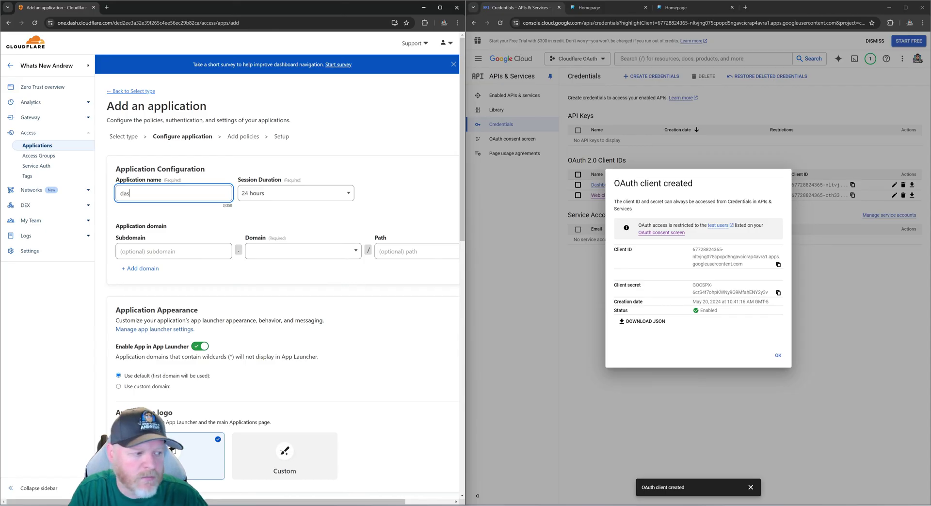
pyautogui.write('hboard')
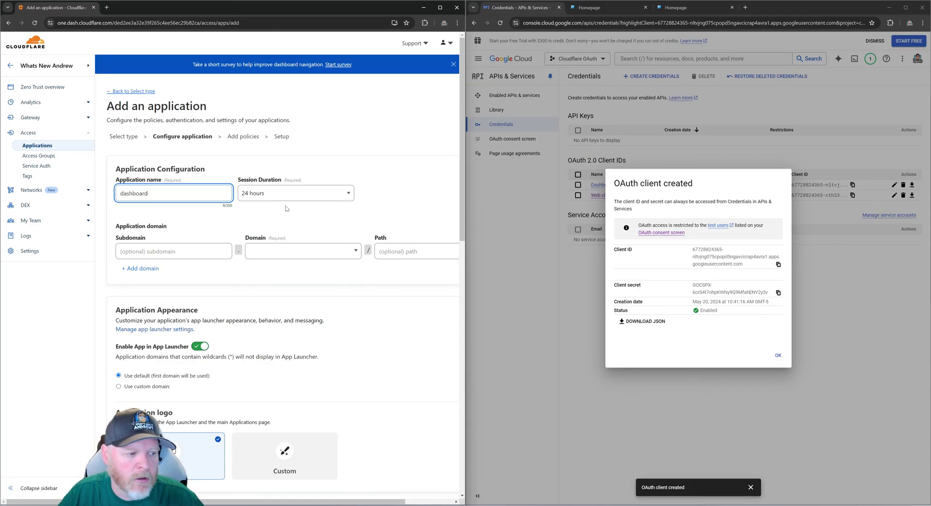
pyautogui.click(338, 195)
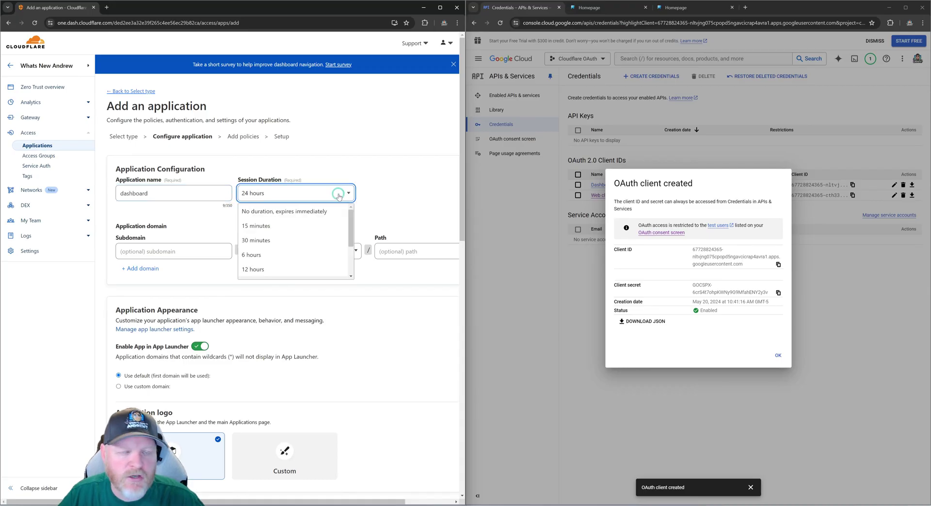
pyautogui.click(365, 190)
# Set the address to dashboard.whatsnewandrew.dev and continue to the policies step
pyautogui.click(175, 251)
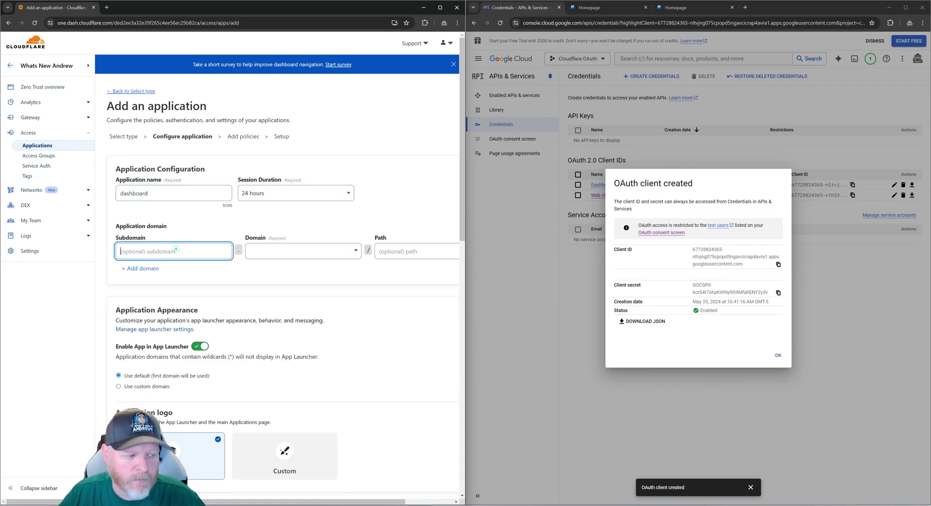
pyautogui.write('dashboard')
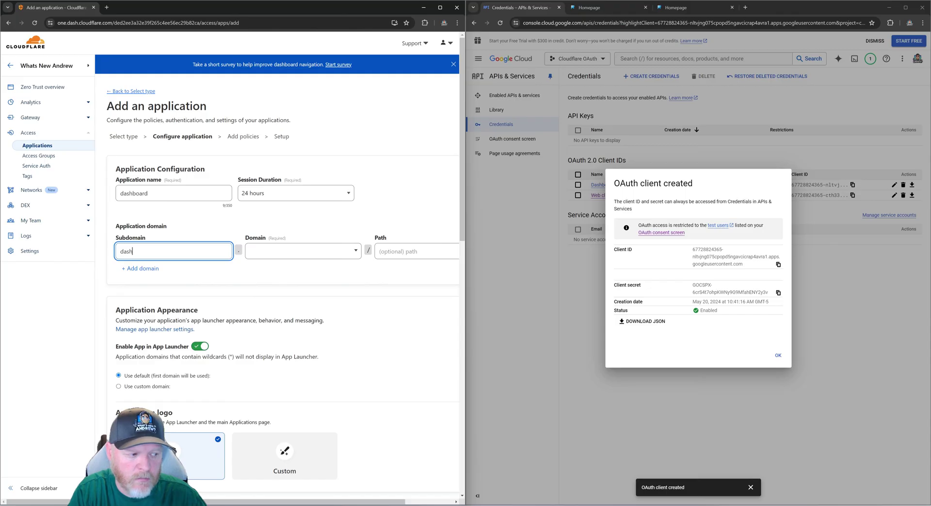
pyautogui.click(297, 251)
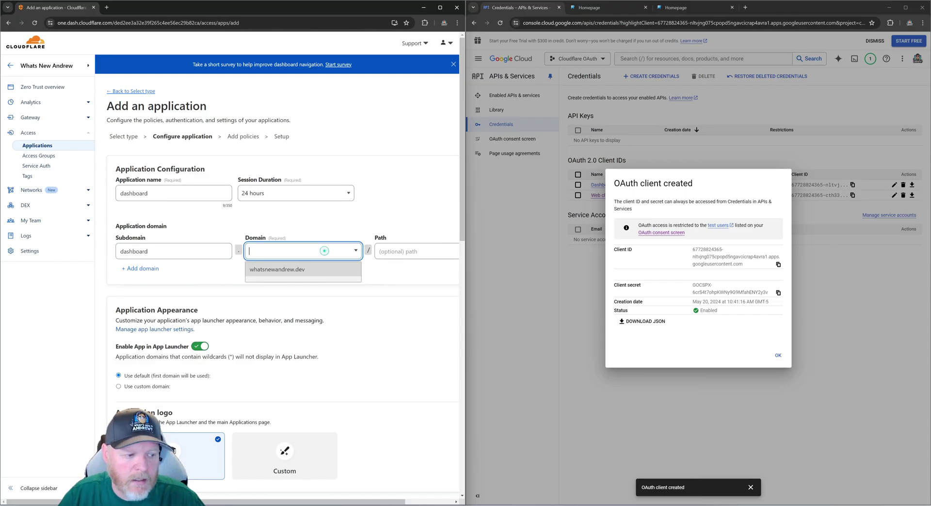
pyautogui.click(298, 274)
pyautogui.moveTo(460, 168); pyautogui.dragTo(447, 342)
pyautogui.scroll(-4, 447, 342)
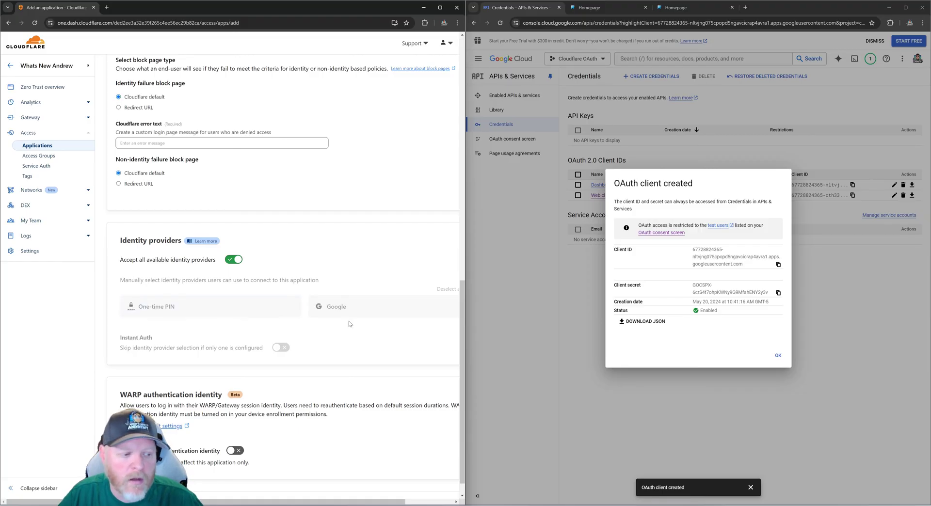
pyautogui.scroll(-1, 380, 313)
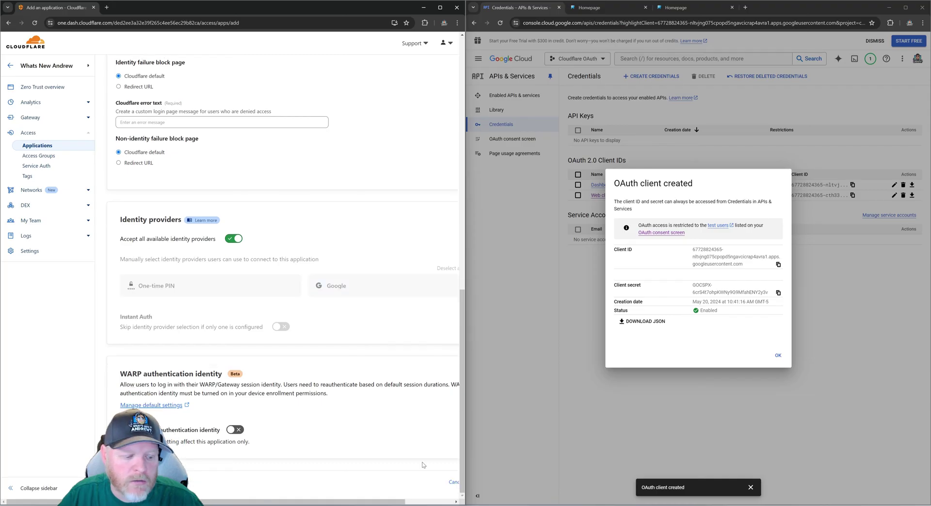
pyautogui.moveTo(400, 502); pyautogui.dragTo(449, 503)
pyautogui.click(433, 482)
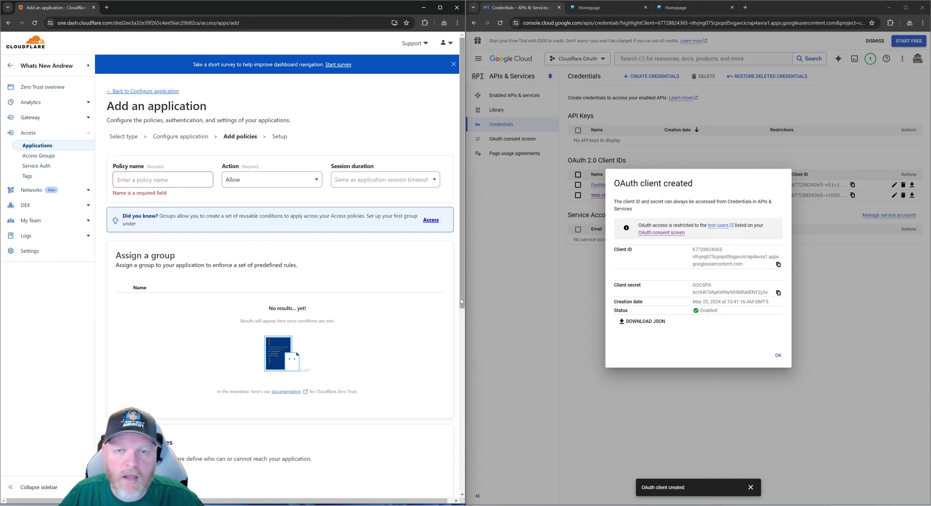
# Name the policy 'pin and google' and include the allowed email address under Emails
pyautogui.click(128, 180)
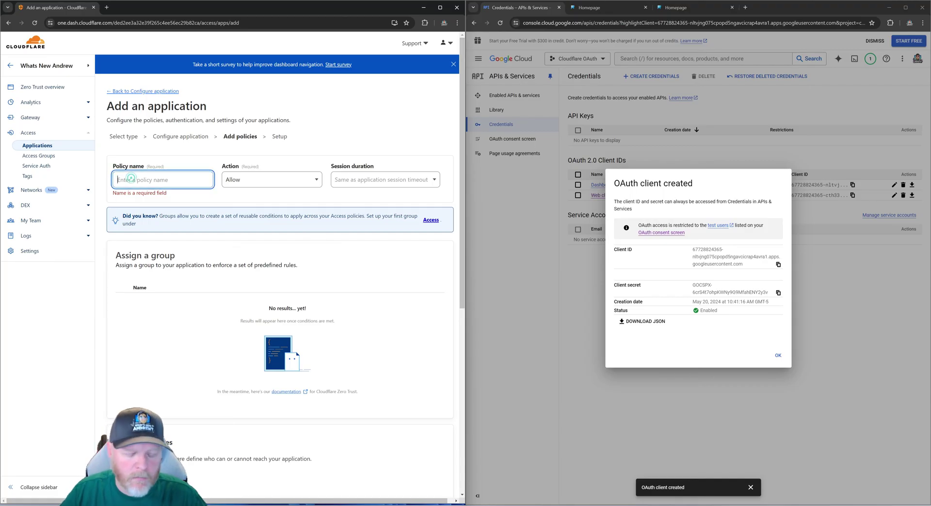
pyautogui.write('pin and')
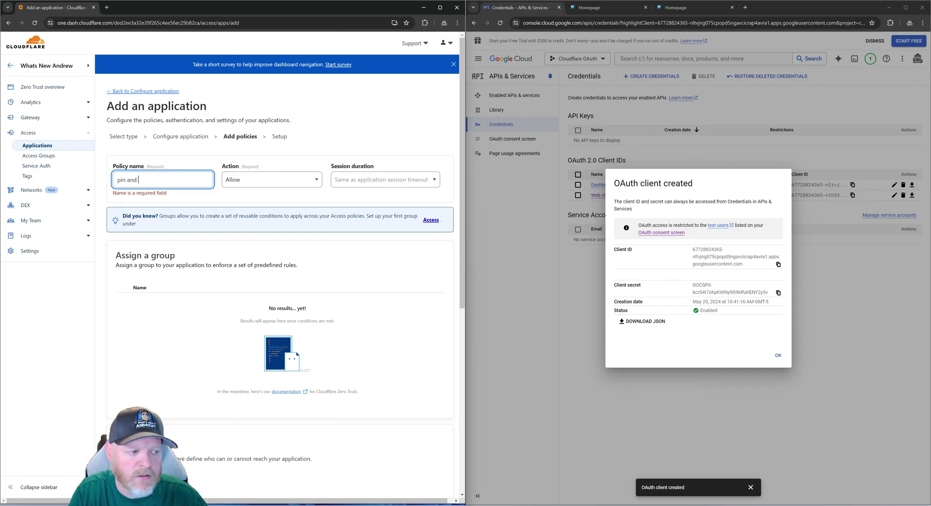
pyautogui.write(' google')
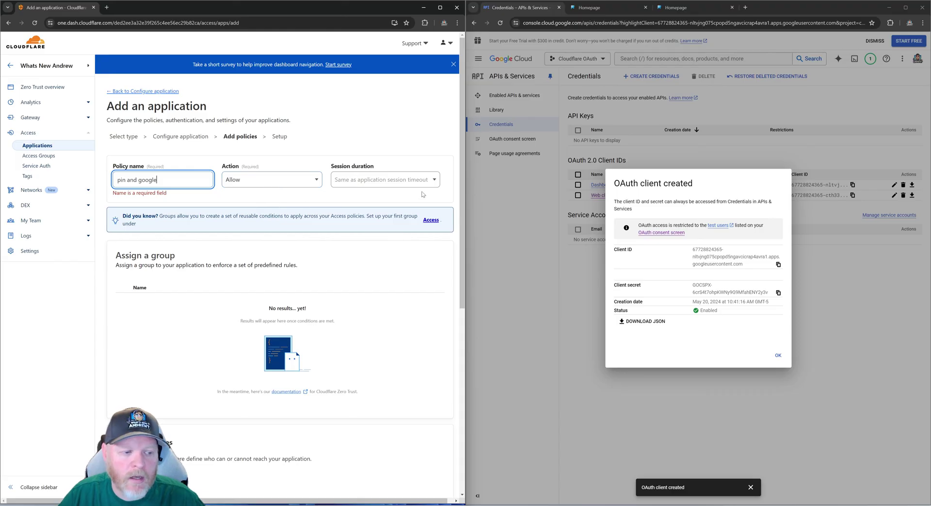
pyautogui.moveTo(462, 196); pyautogui.dragTo(453, 310)
pyautogui.click(167, 331)
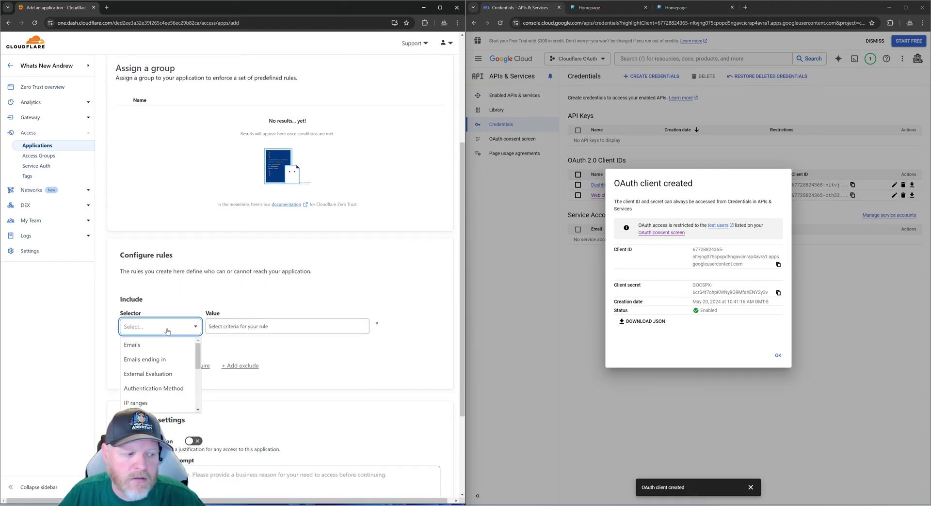
pyautogui.click(160, 346)
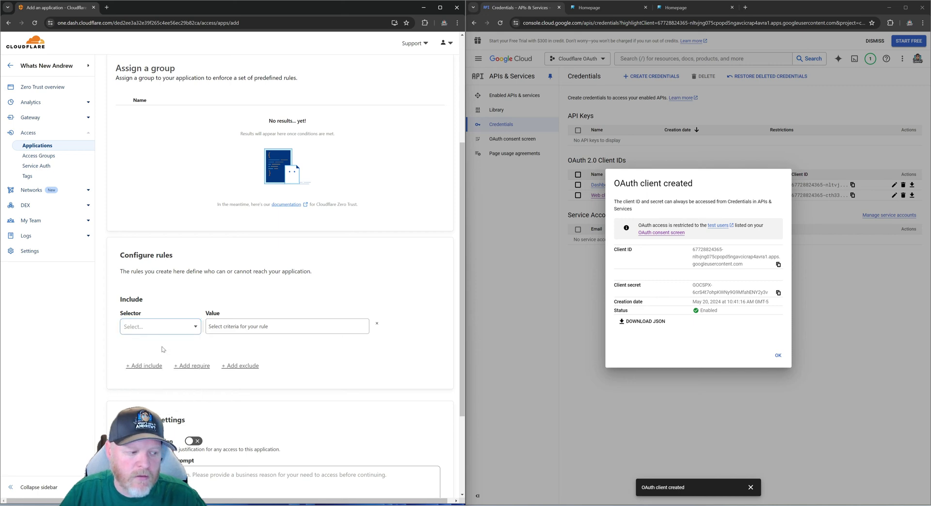
pyautogui.click(286, 327)
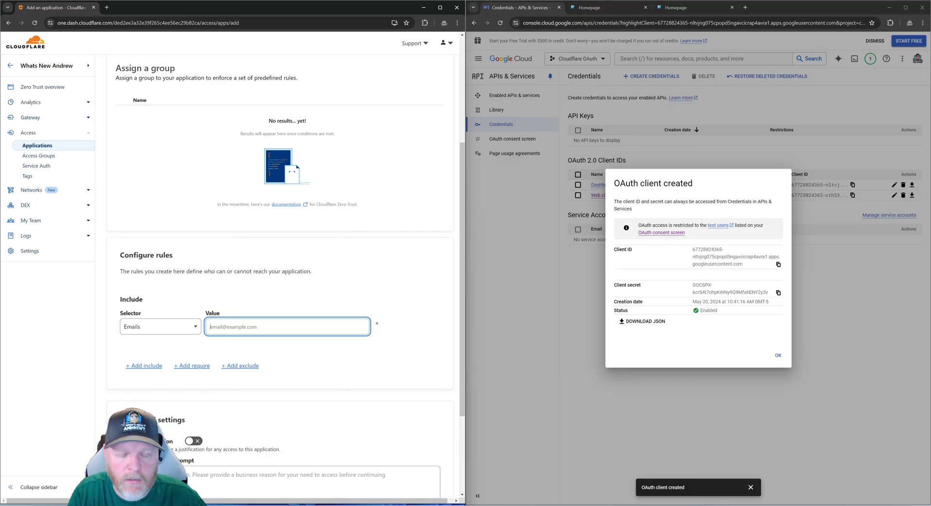
pyautogui.hotkey('ctrl', 'v')
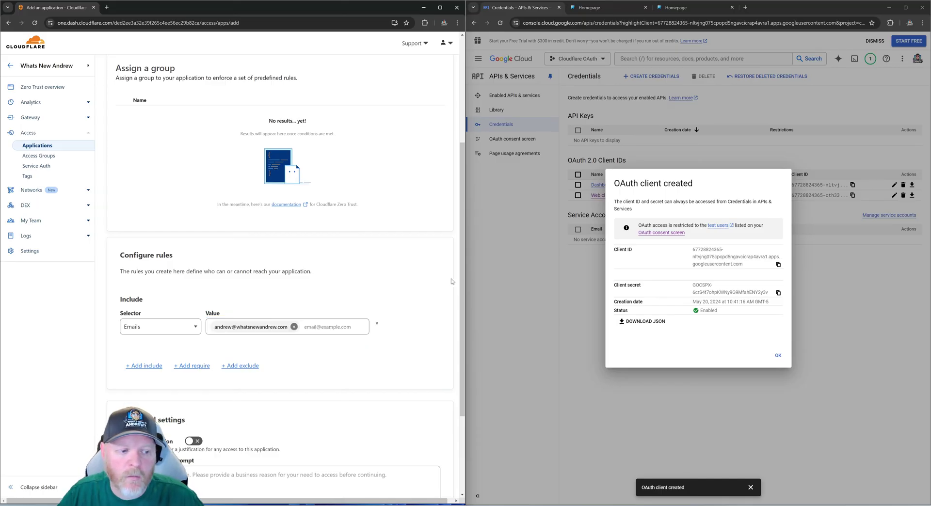
# Proceed through Setup and add the dashboard application
pyautogui.scroll(-1, 461, 277)
pyautogui.scroll(-2, 461, 278)
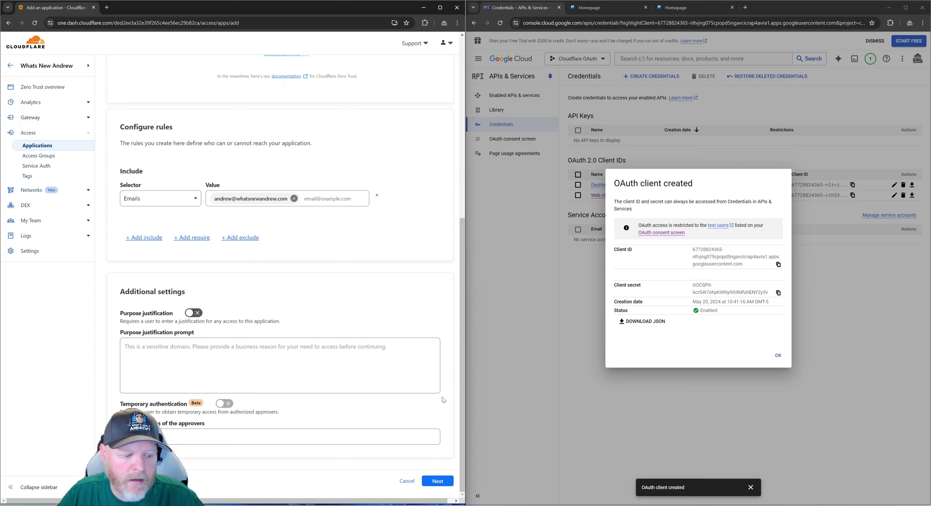
pyautogui.click(434, 481)
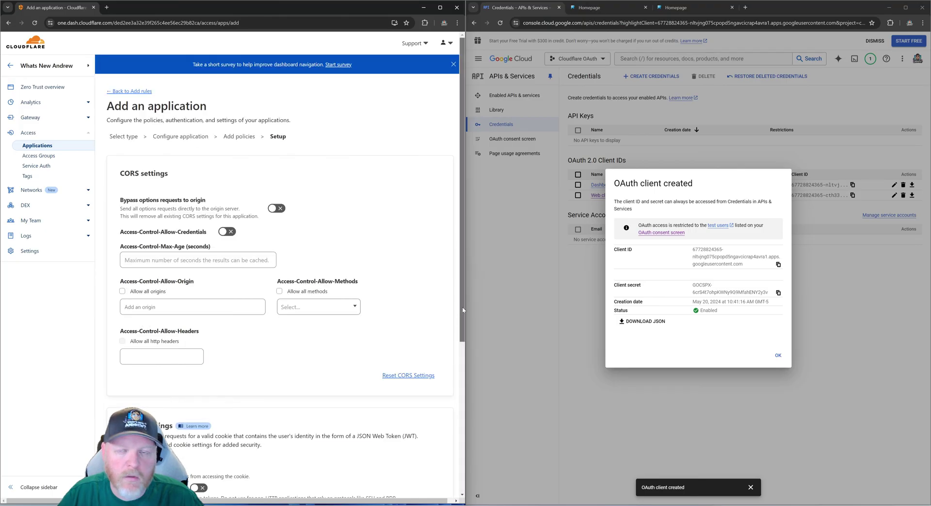
pyautogui.scroll(-5, 454, 448)
pyautogui.scroll(-1, 454, 448)
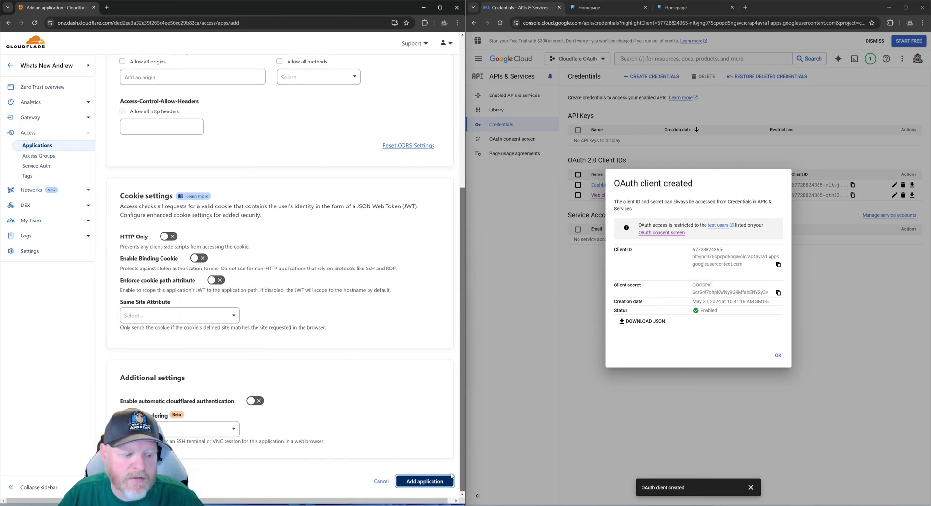
pyautogui.click(421, 480)
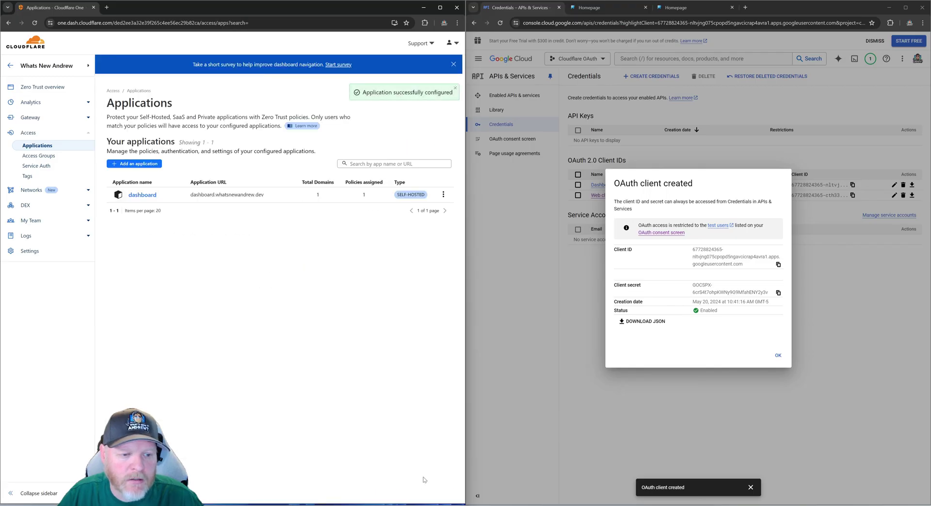
# Copy the app URL and reload dashboard.whatsnewandrew.dev in the other window to test Access protection
pyautogui.moveTo(191, 195); pyautogui.dragTo(266, 197)
pyautogui.rightClick(254, 195)
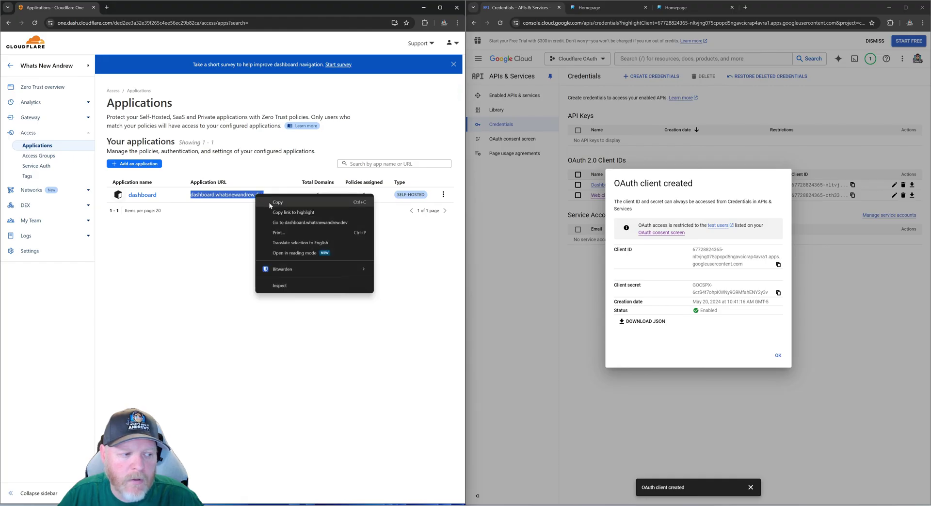
pyautogui.click(272, 202)
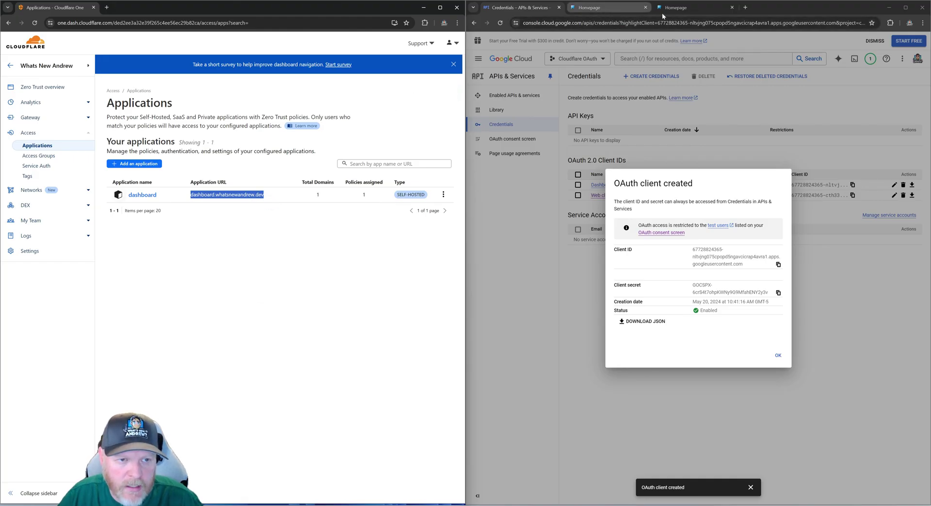
pyautogui.click(619, 7)
pyautogui.click(557, 23)
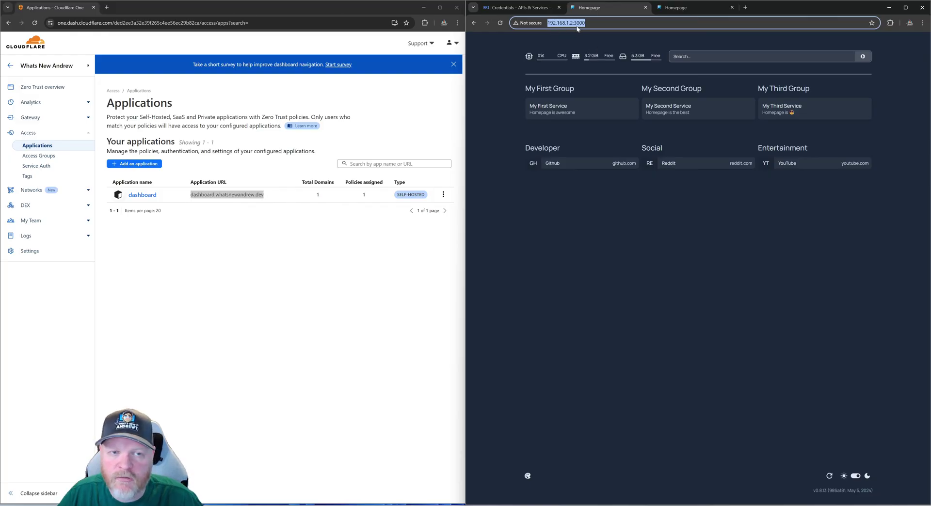
pyautogui.click(678, 10)
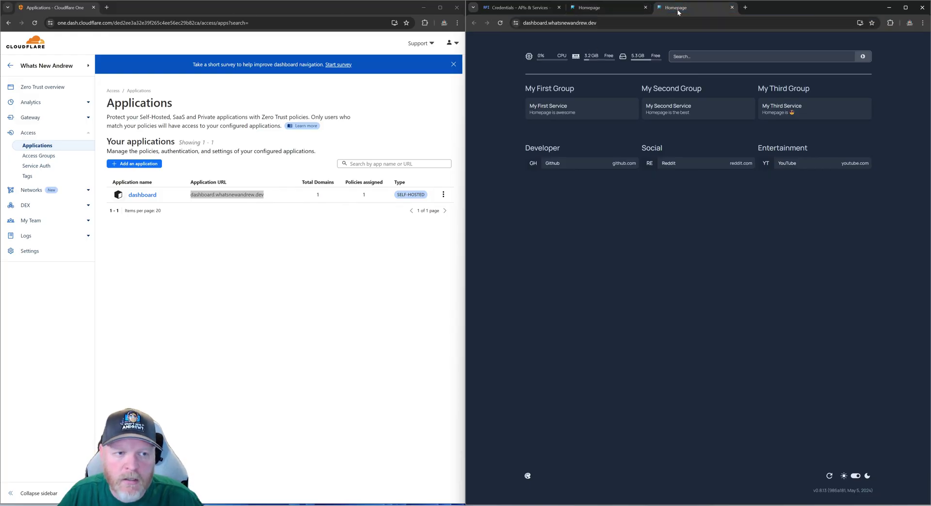
pyautogui.click(558, 22)
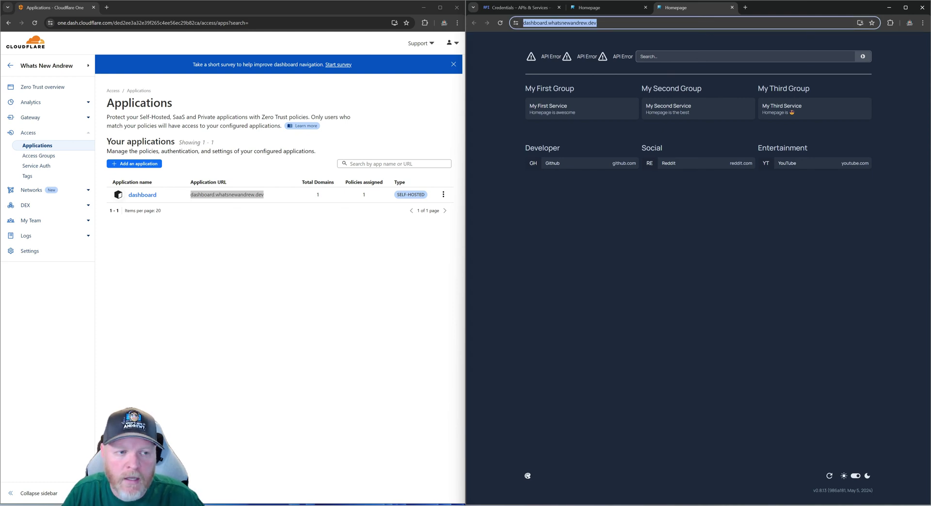
pyautogui.press('Return')
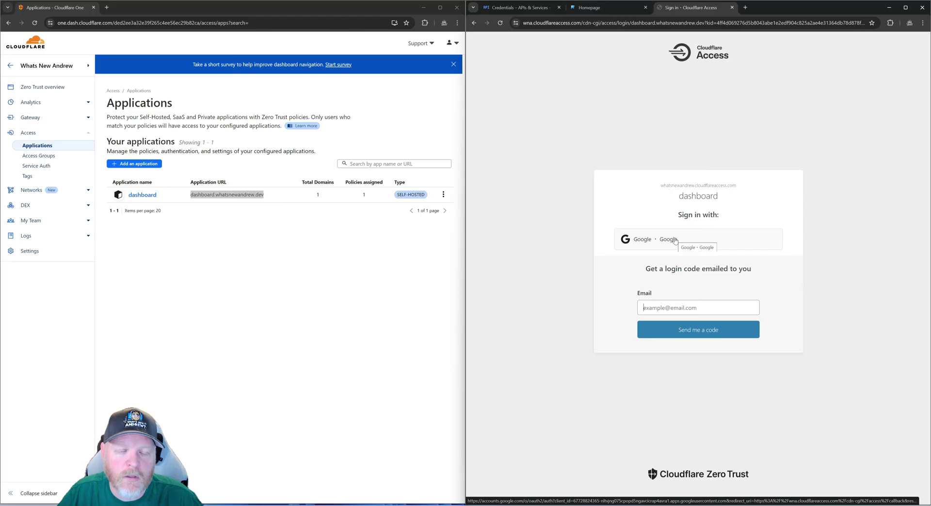
# Sign in to the dashboard site with Google on the Access sign-in page
pyautogui.click(672, 242)
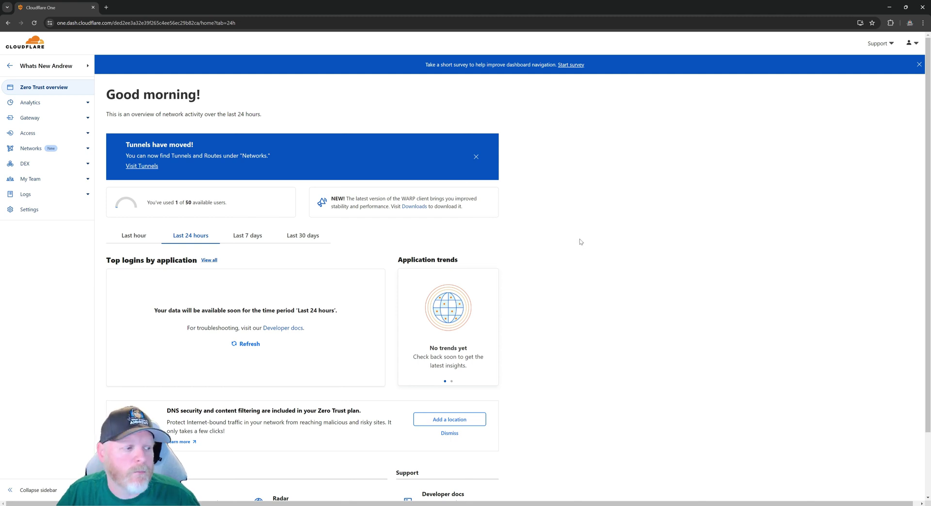
# Open the dashboard application from Access > Applications, edit it, and begin adding a policy
pyautogui.click(32, 134)
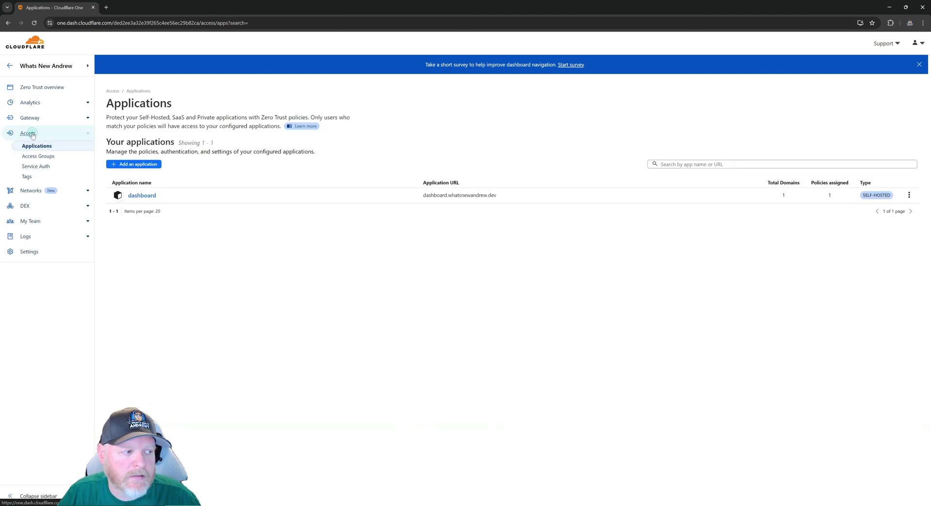
pyautogui.click(33, 148)
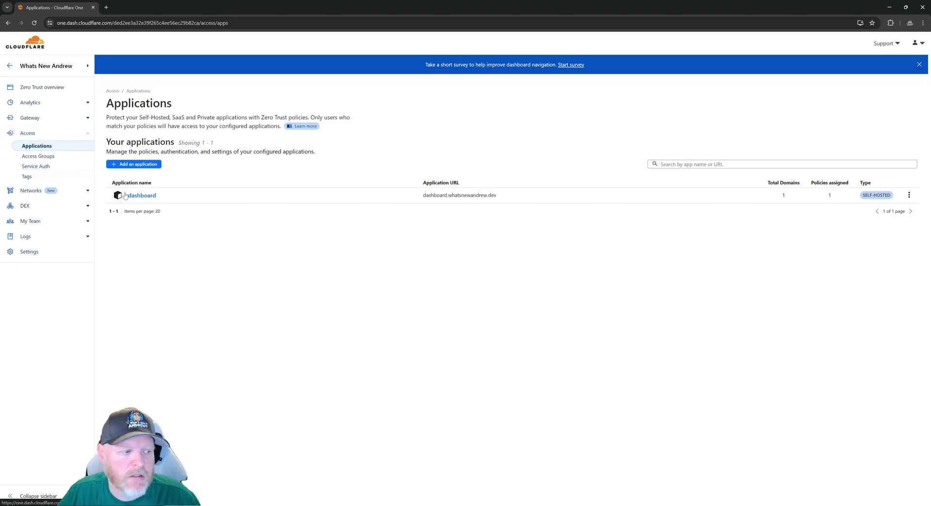
pyautogui.click(142, 196)
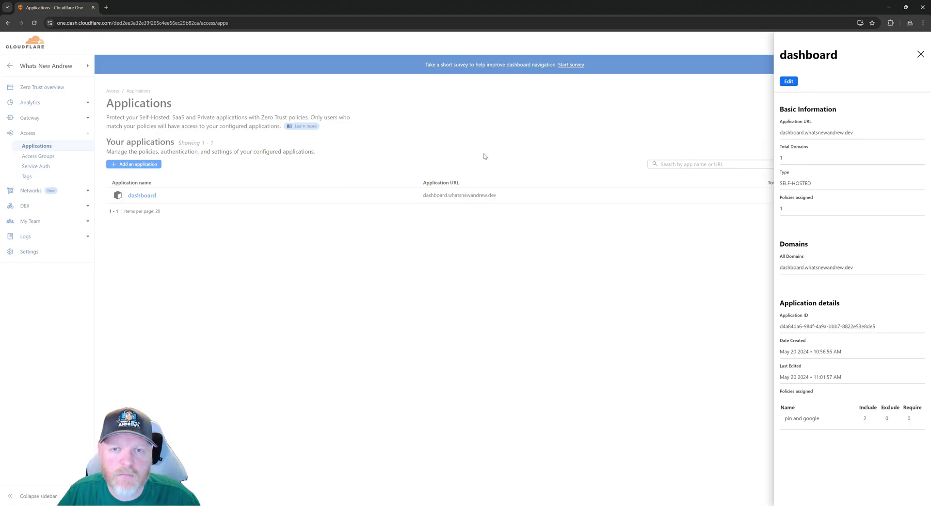
pyautogui.click(790, 82)
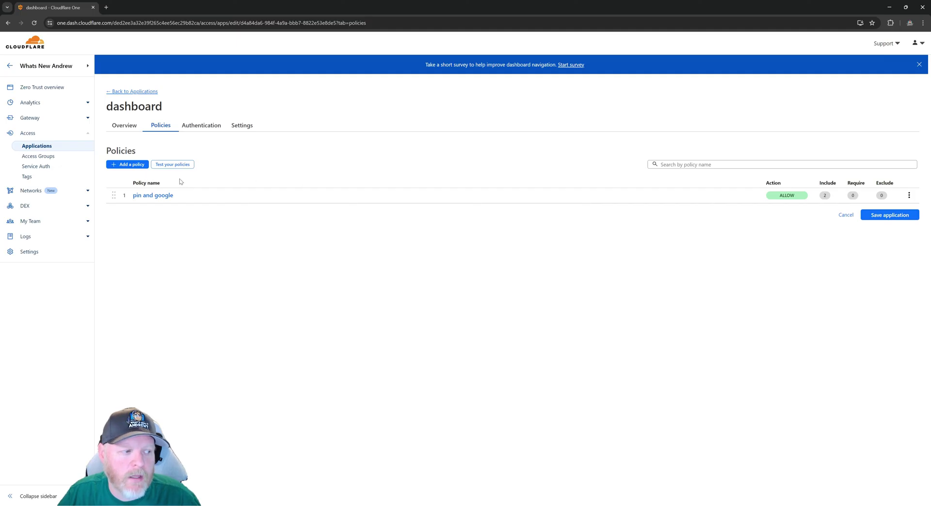
pyautogui.click(128, 164)
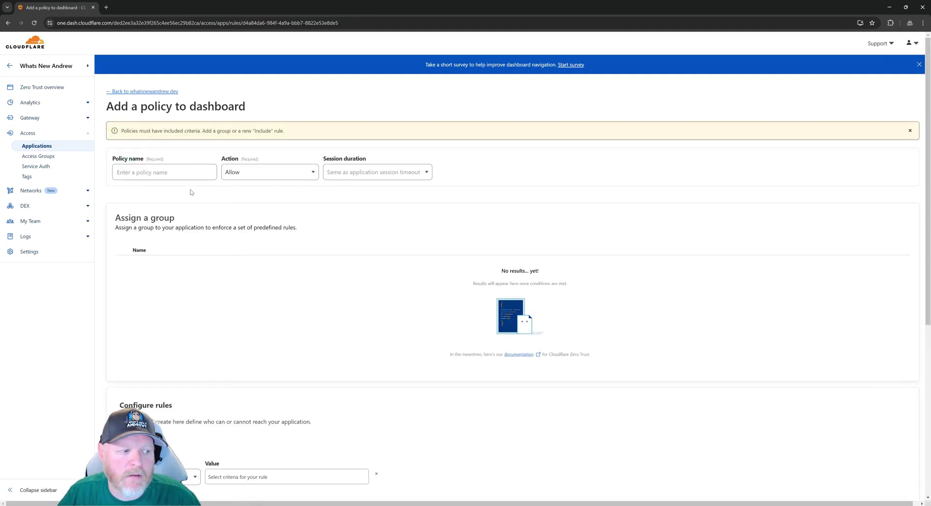
# Name the new policy IP and set its action to Bypass
pyautogui.click(170, 173)
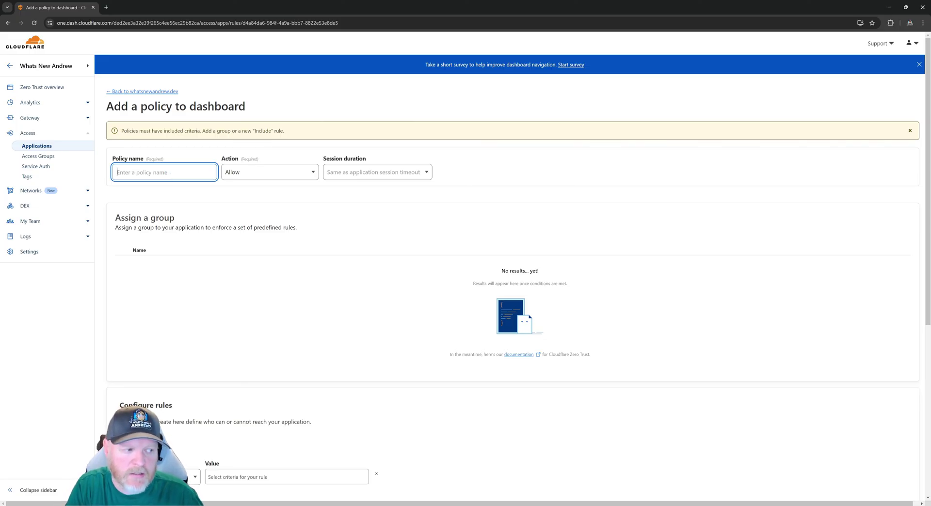
pyautogui.write('IP')
pyautogui.press('Tab')
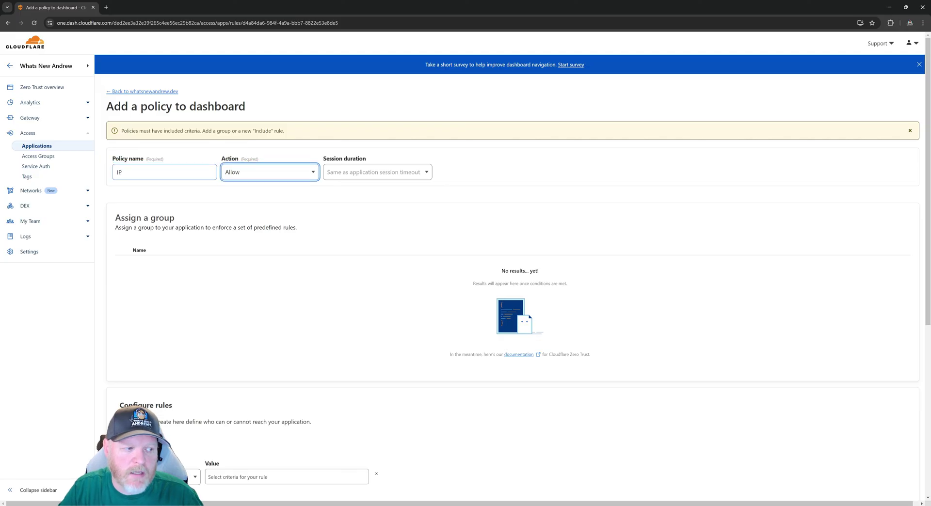
pyautogui.click(244, 176)
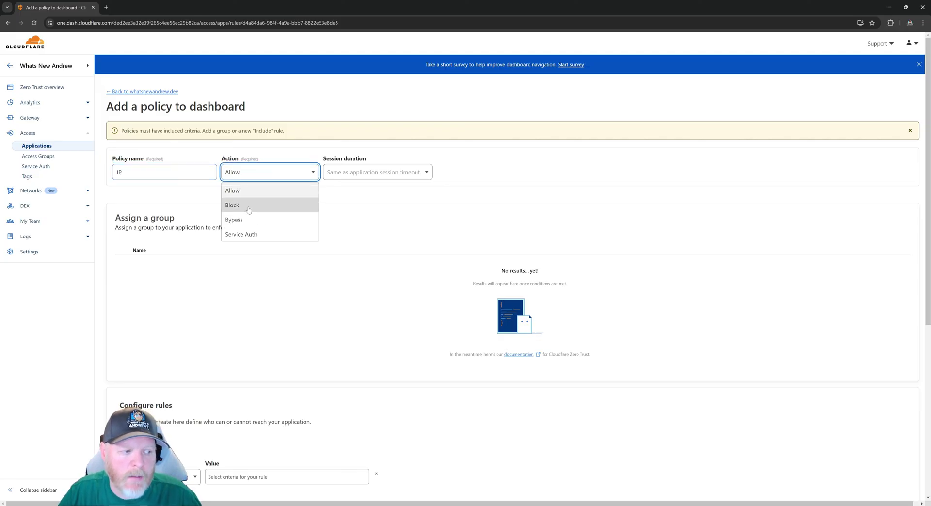
pyautogui.click(248, 221)
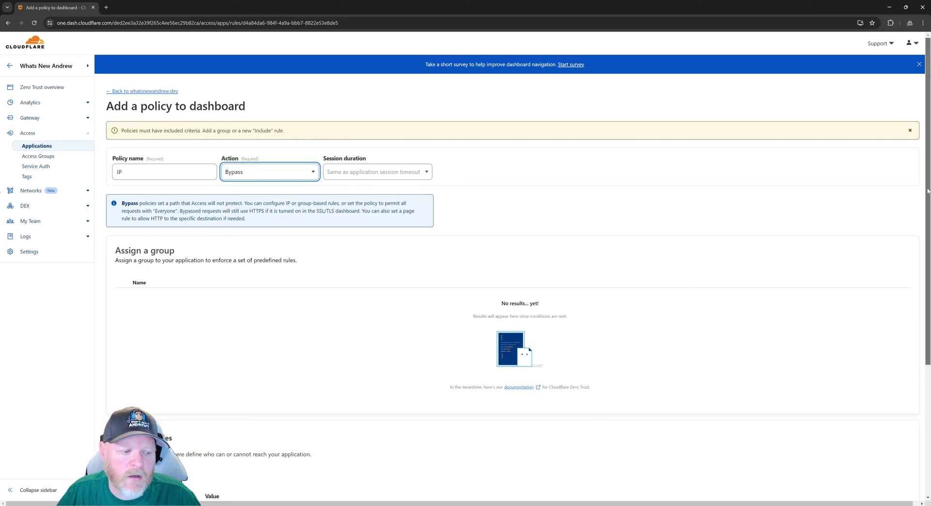
# Include the IP range 123.45.67.89/32 and save the policy
pyautogui.scroll(-3, 723, 333)
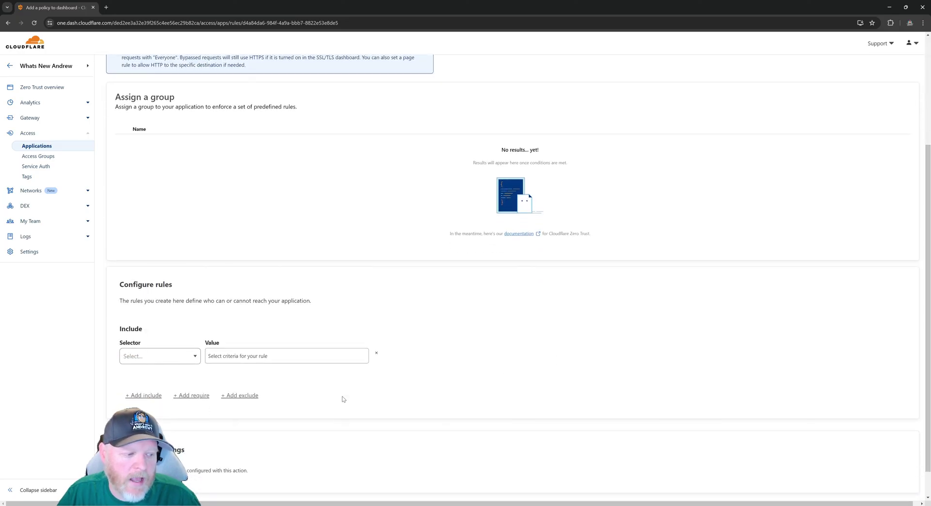
pyautogui.click(182, 354)
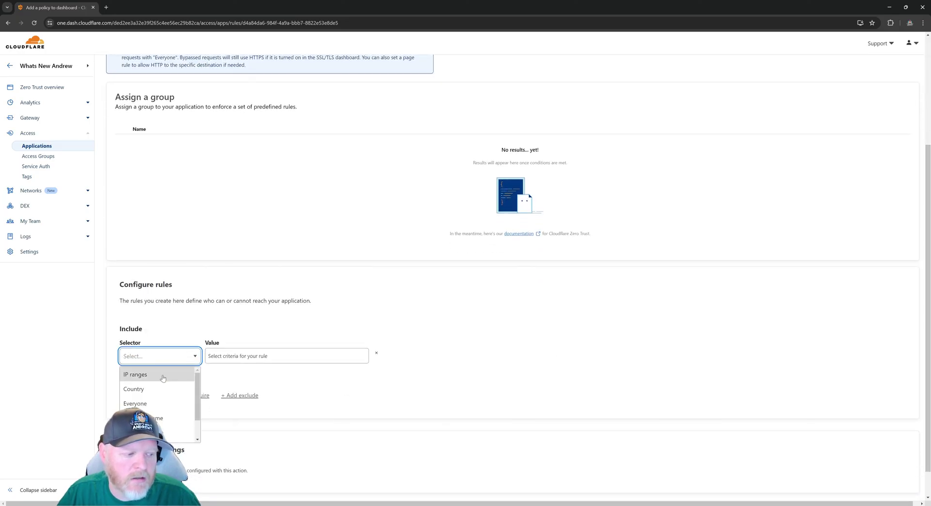
pyautogui.click(164, 376)
pyautogui.click(240, 363)
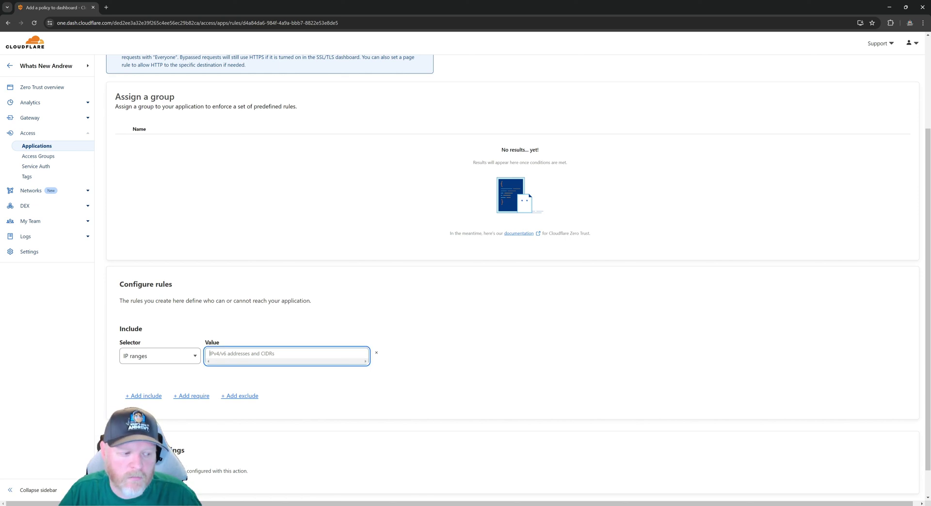
pyautogui.hotkey('ctrl', 'v')
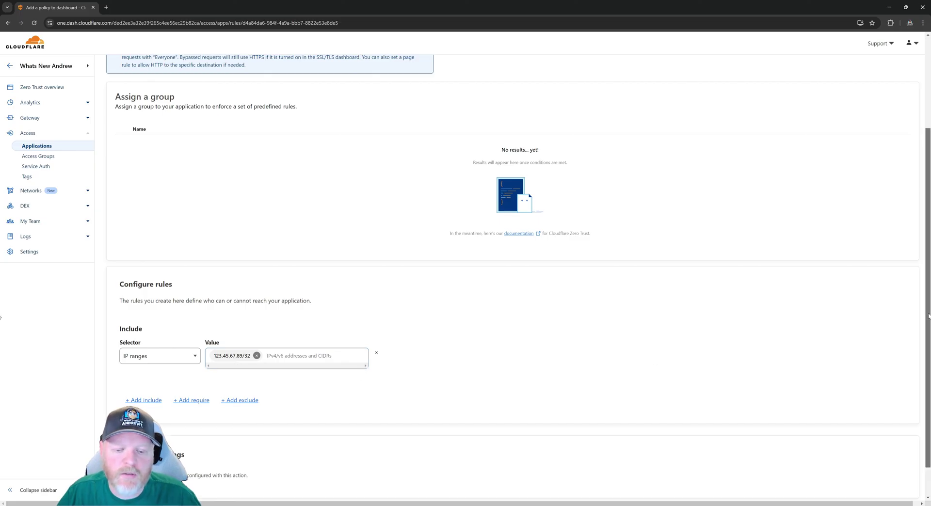
pyautogui.scroll(-1, 928, 316)
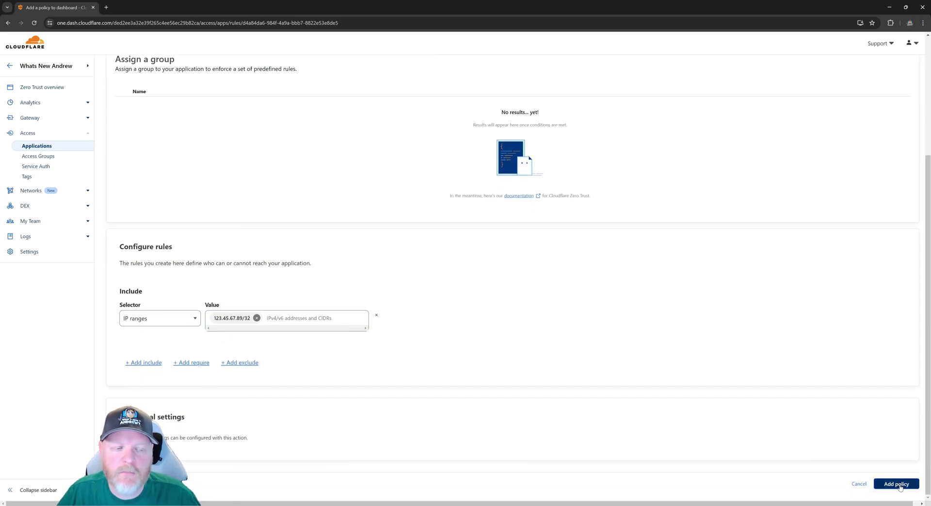
pyautogui.click(899, 487)
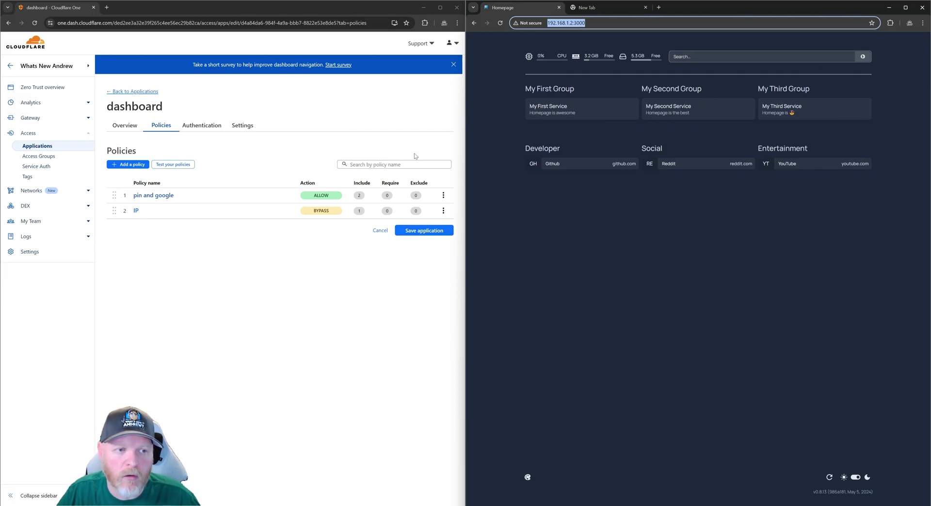
# Load dashboard.whatsnewandrew.dev in the new tab, reaching the Homepage without signing in
pyautogui.click(593, 9)
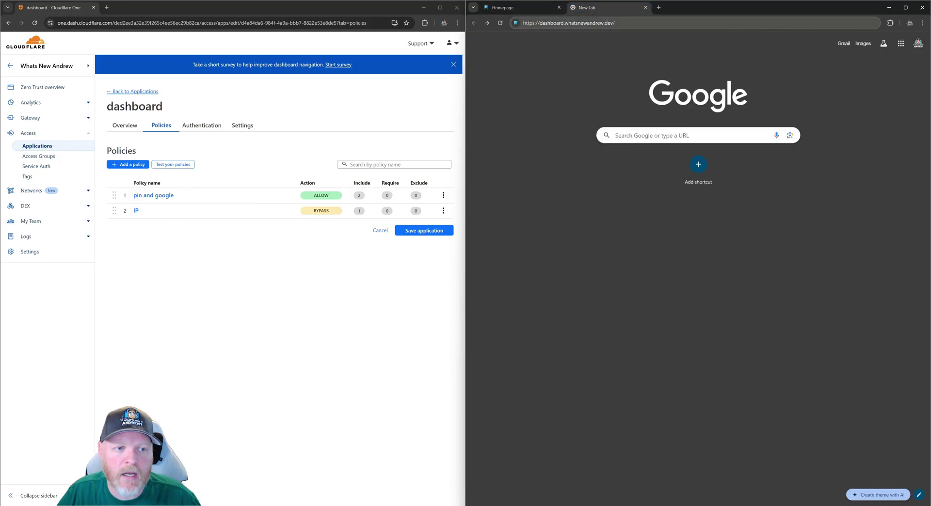
pyautogui.hotkey('ctrl', 'l')
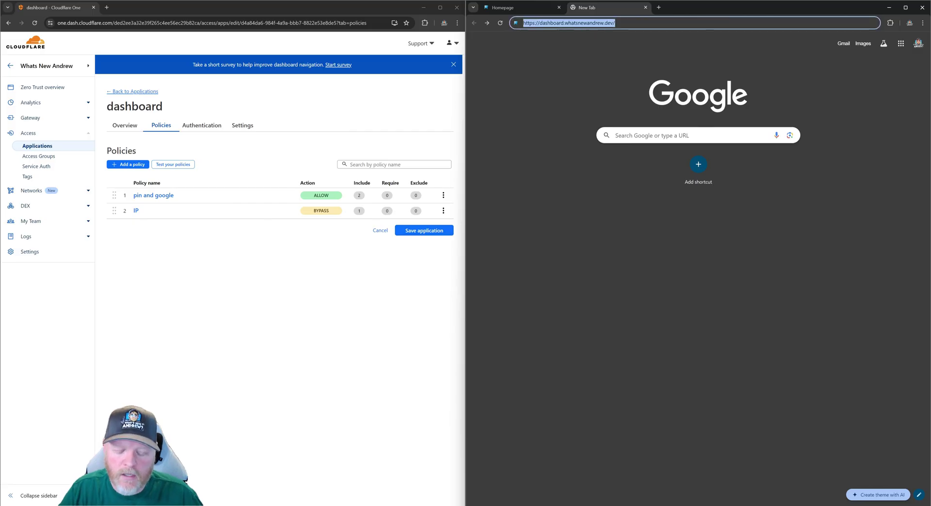
pyautogui.press('Return')
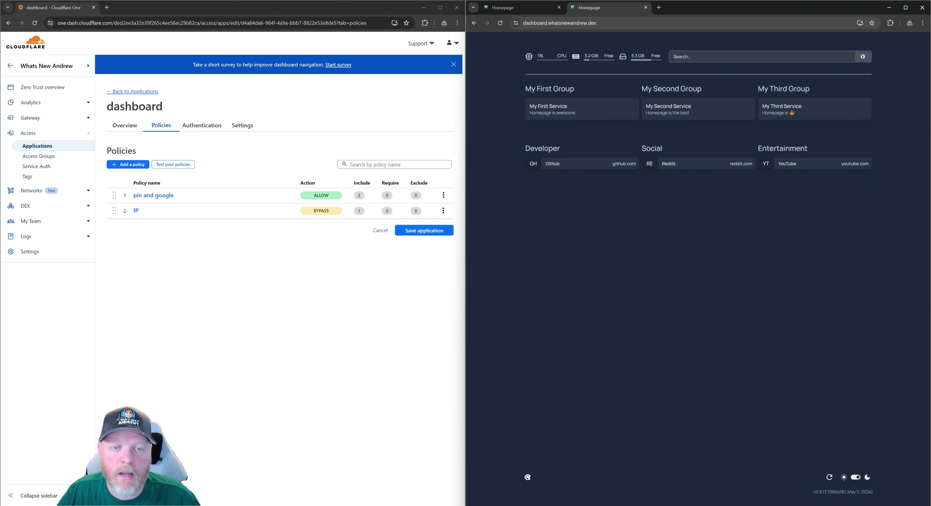
pyautogui.click(443, 210)
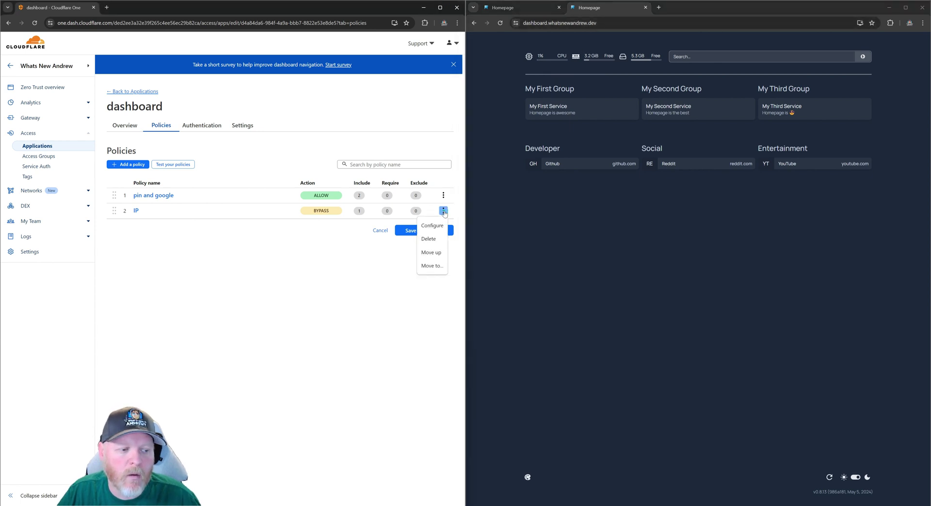
# Delete the IP bypass policy from the dashboard app, leaving only the pin and google Allow policy
pyautogui.click(429, 239)
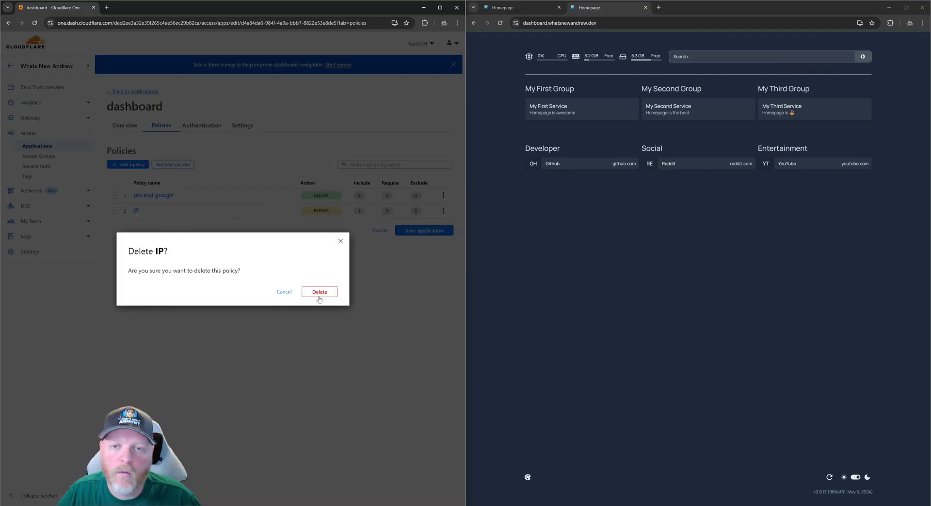
pyautogui.click(319, 293)
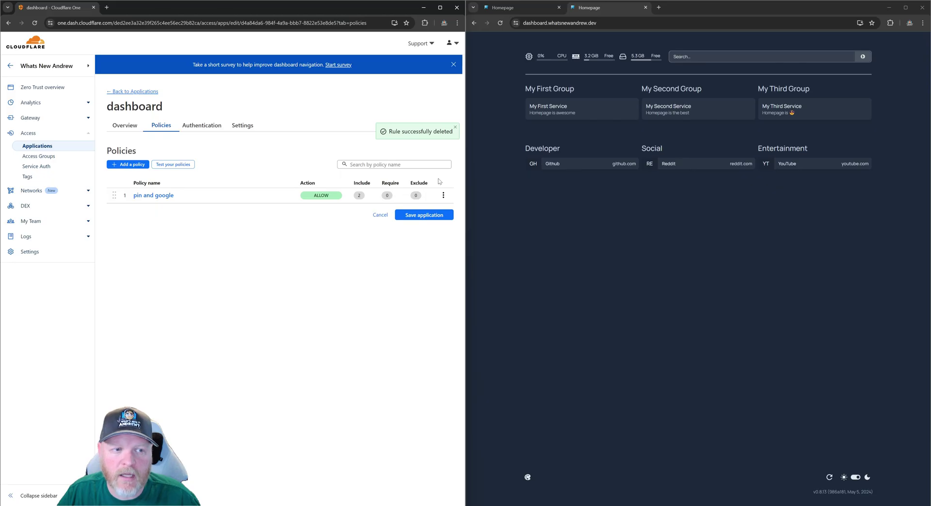
pyautogui.click(557, 23)
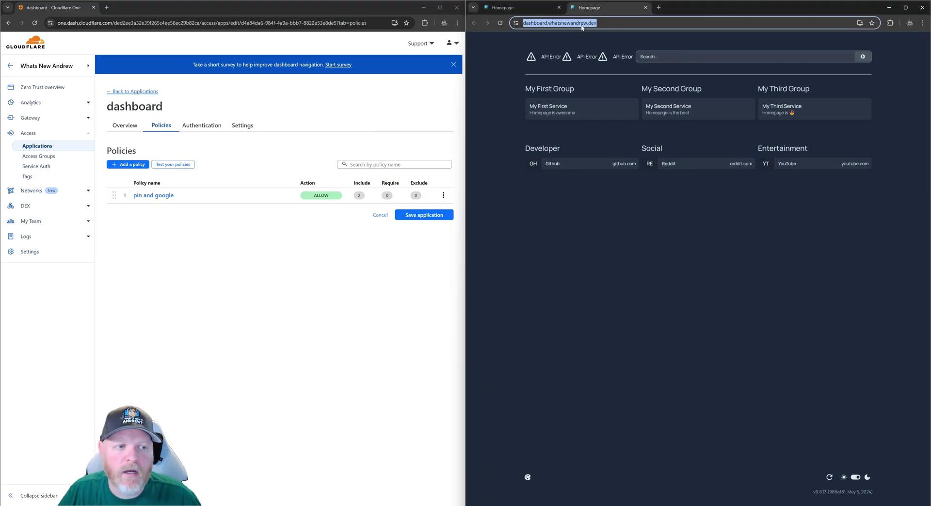
# Reload dashboard.whatsnewandrew.dev so it lands on the Cloudflare Access sign-in page instead of the Homepage
pyautogui.click(613, 24)
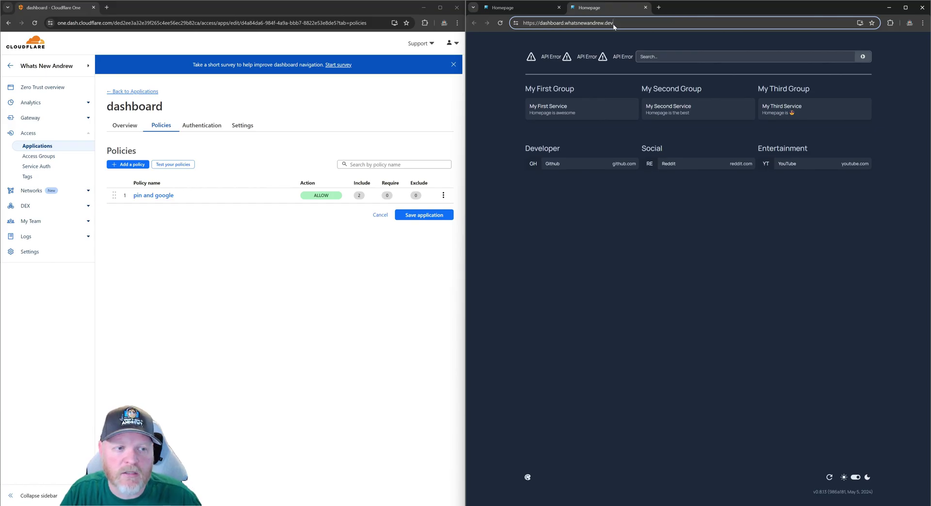
pyautogui.press('Return')
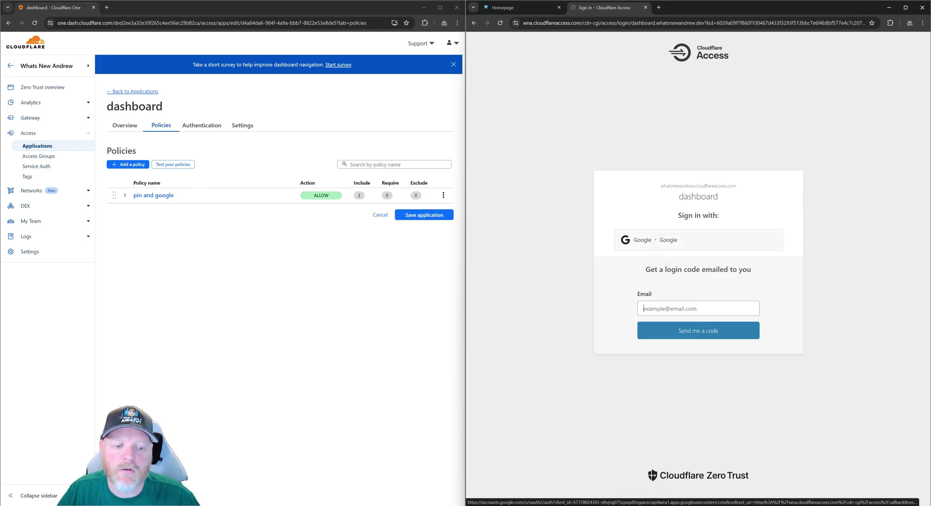
pyautogui.press('Return')
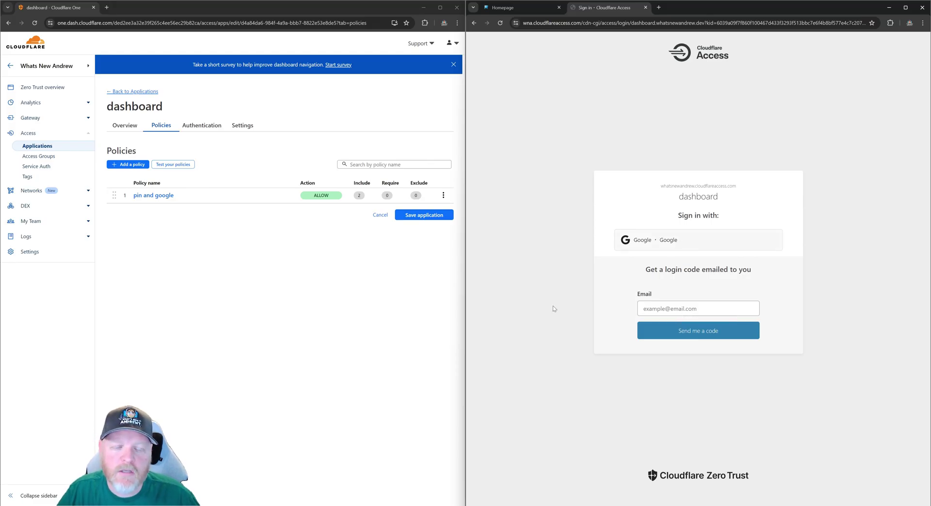